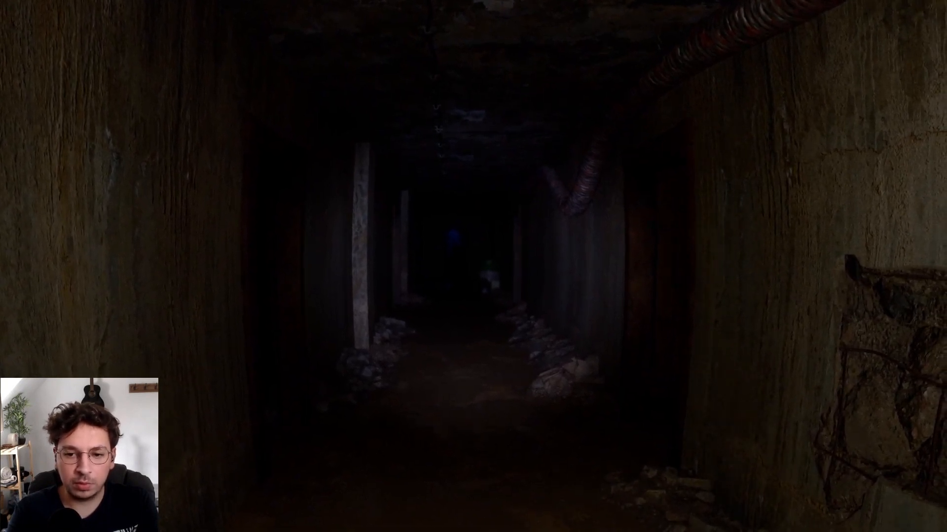
- Walk forward and back along the dark corridor in the running level to examine the rubble piles at different distances
key(w)
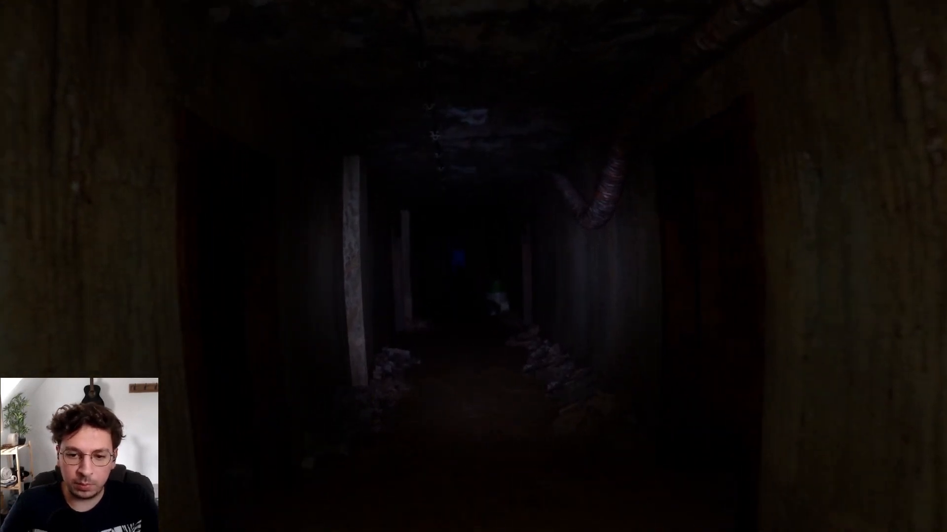
key(w)
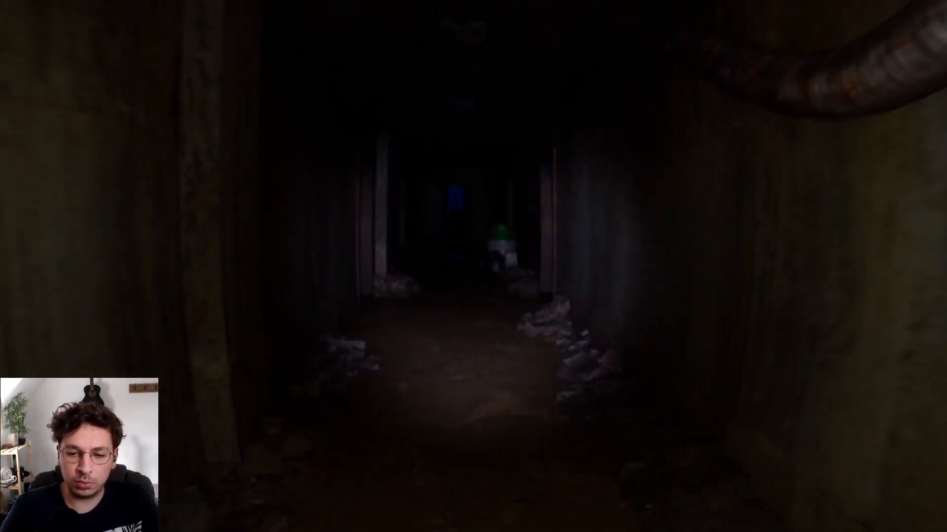
key(s)
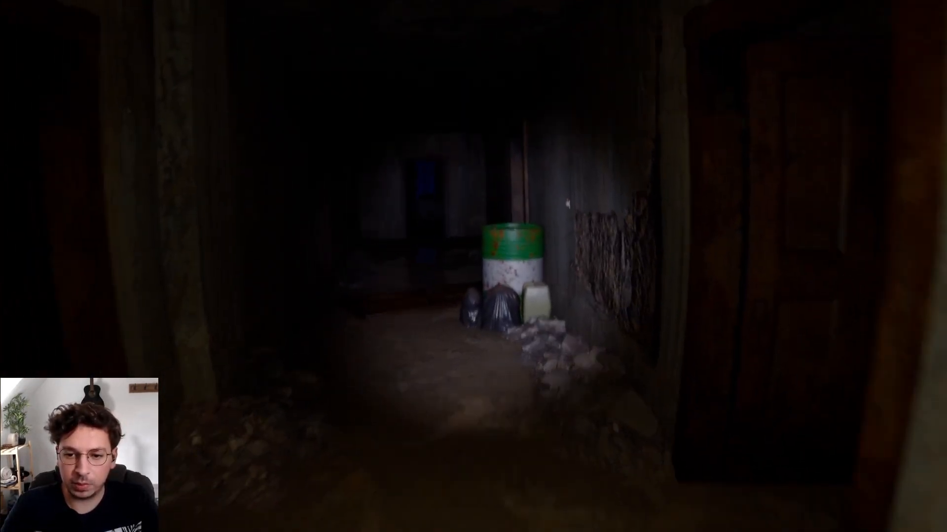
key(s)
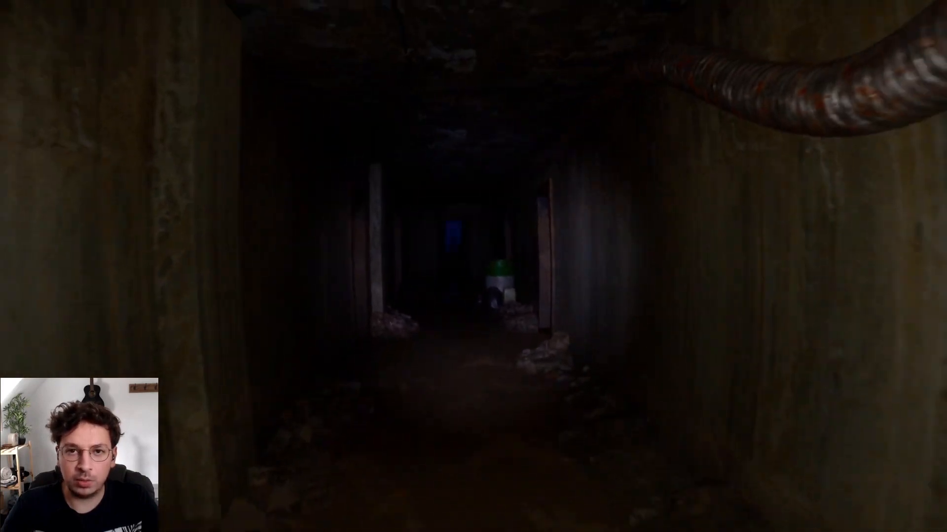
key(s)
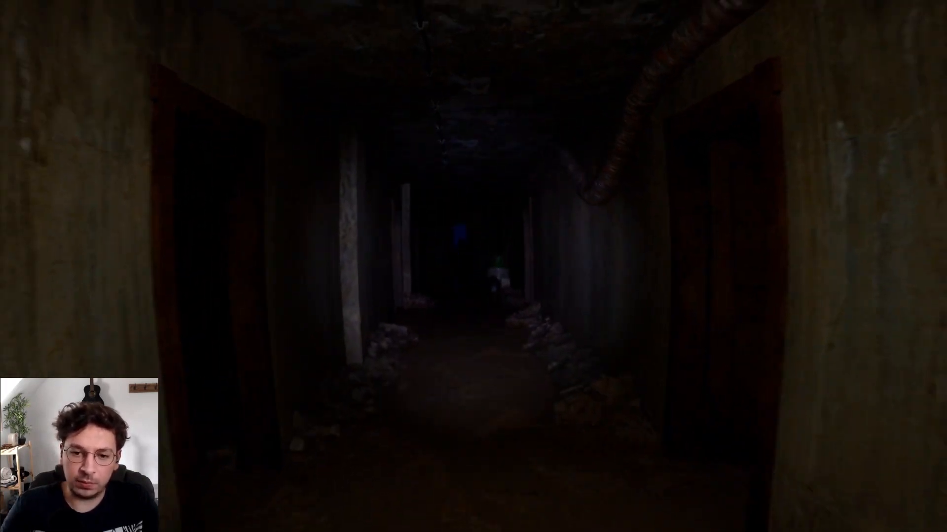
key(s)
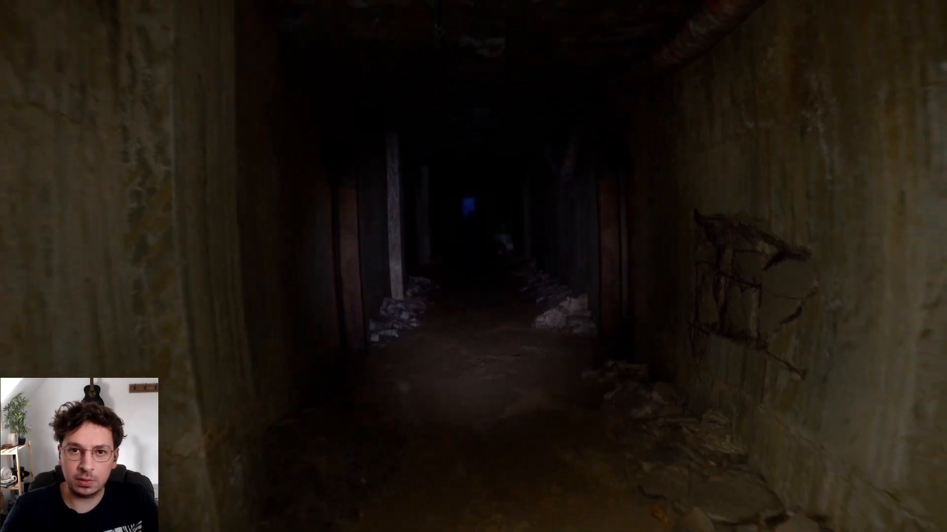
key(s)
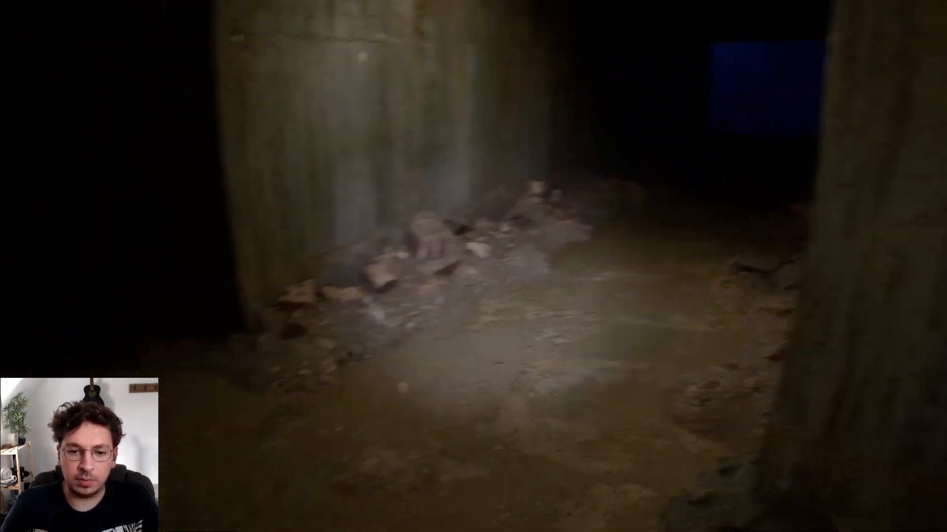
key(w)
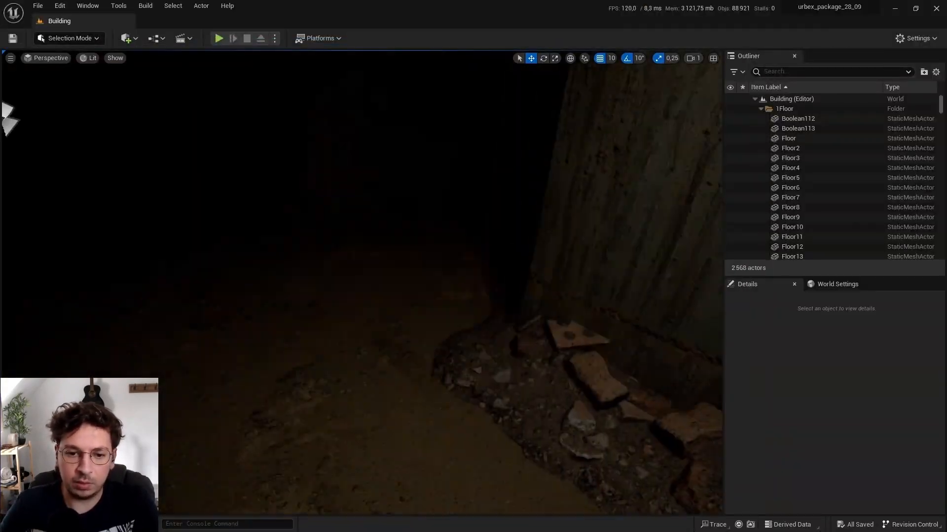
- Select the large construction rubble assembly lying against the concrete wall in the level
mouse_move(449, 257)
right_down()
mouse_move(517, 262)
mouse_move(448, 253)
right_up()
click(517, 262)
click(413, 265)
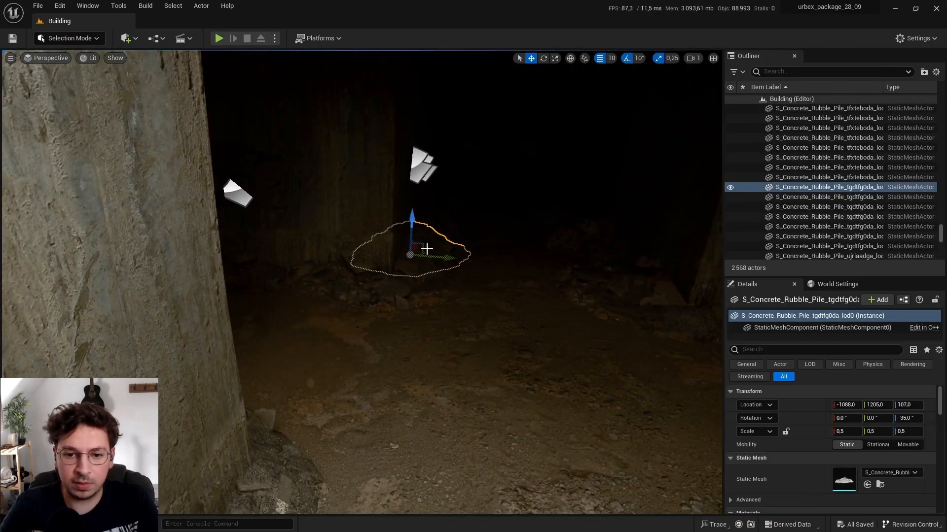
click(628, 274)
right_drag(433, 271, 618, 276)
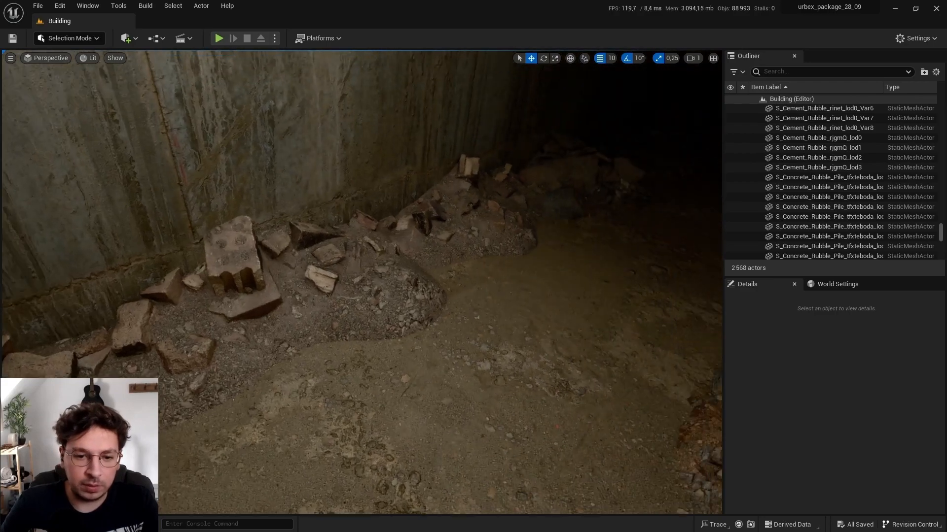
right_drag(408, 311, 343, 317)
click(377, 318)
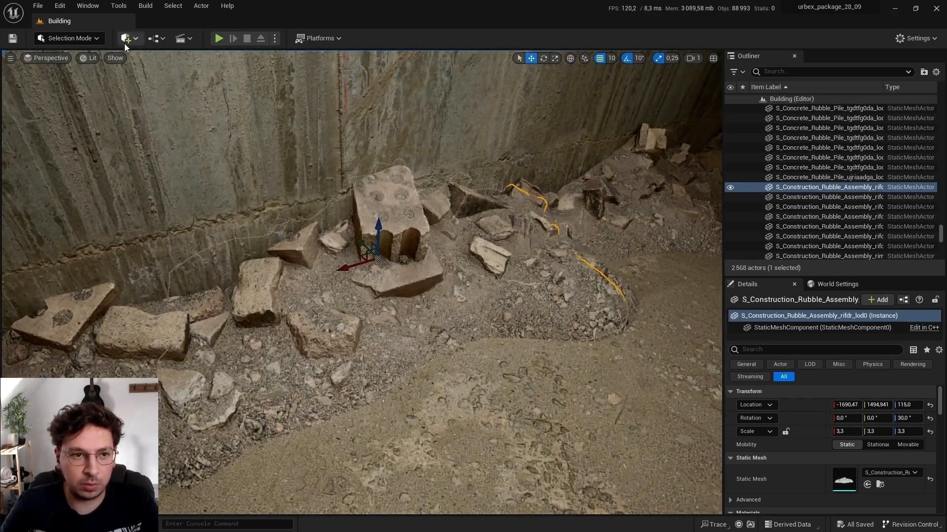
click(127, 38)
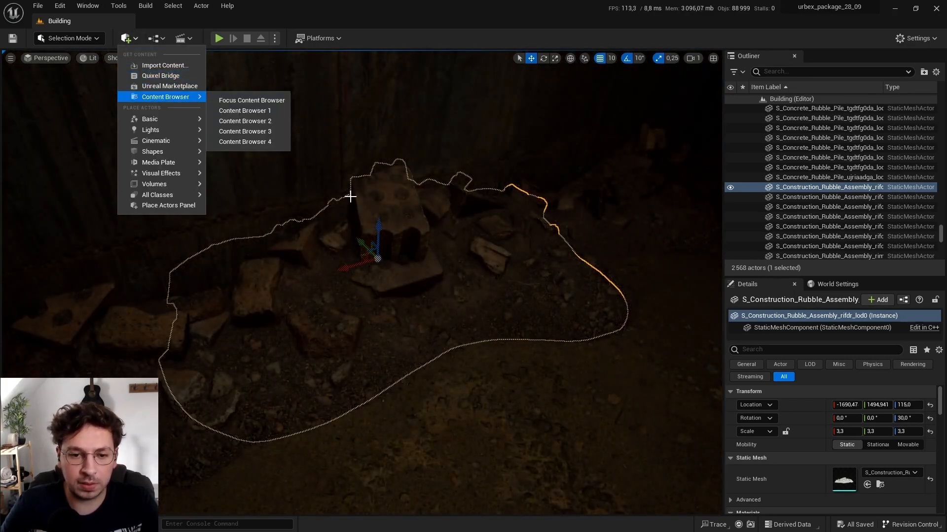
click(378, 283)
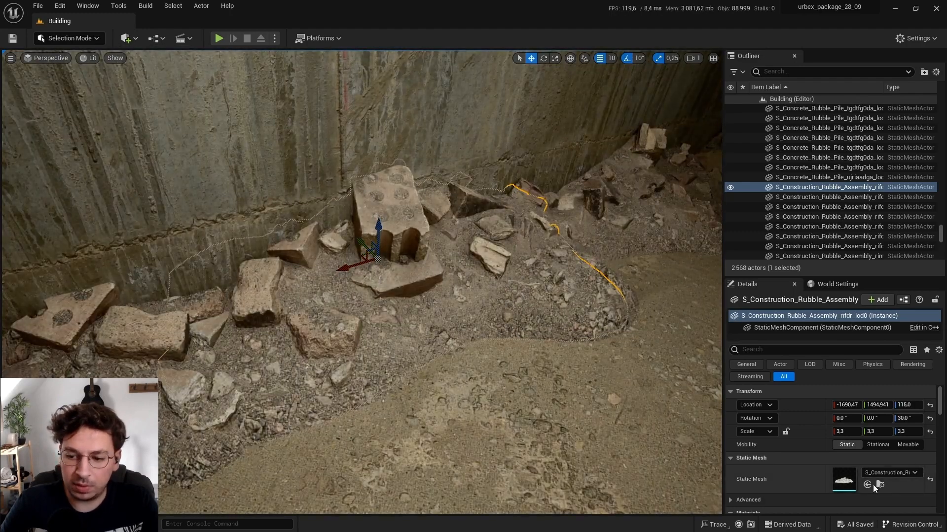
- Open the selected rubble assembly's static mesh, examine its geometry from above, and close the mesh editor
double_click(844, 480)
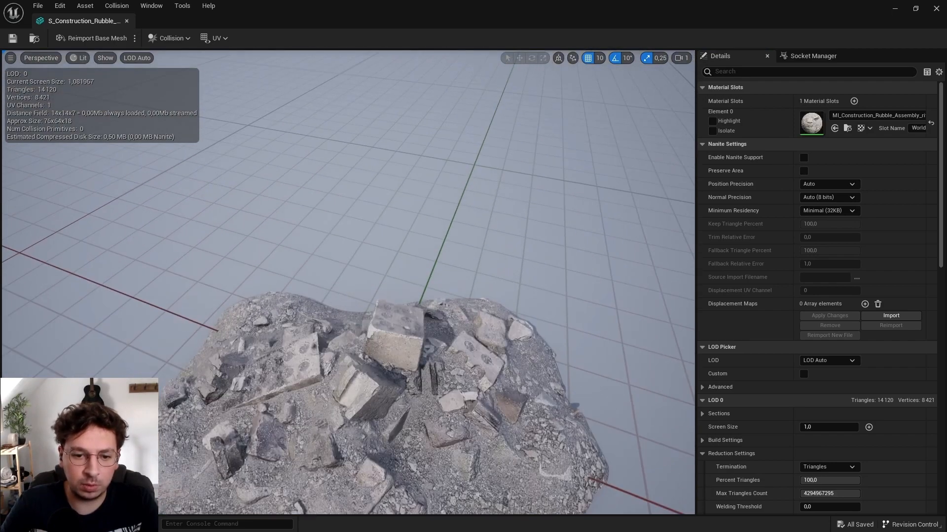
key(s)
right_drag(335, 240, 343, 269)
mouse_move(354, 237)
middle_down()
mouse_move(342, 261)
mouse_move(363, 231)
middle_up()
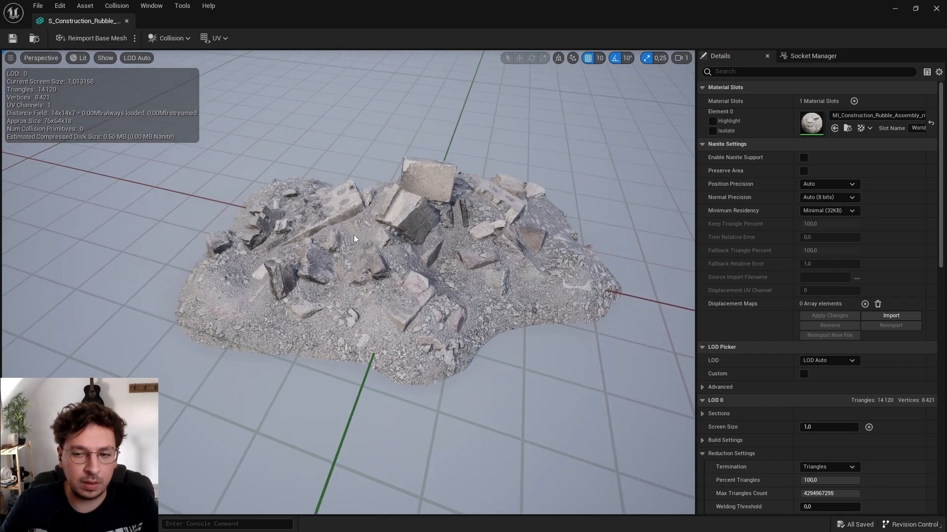
click(936, 9)
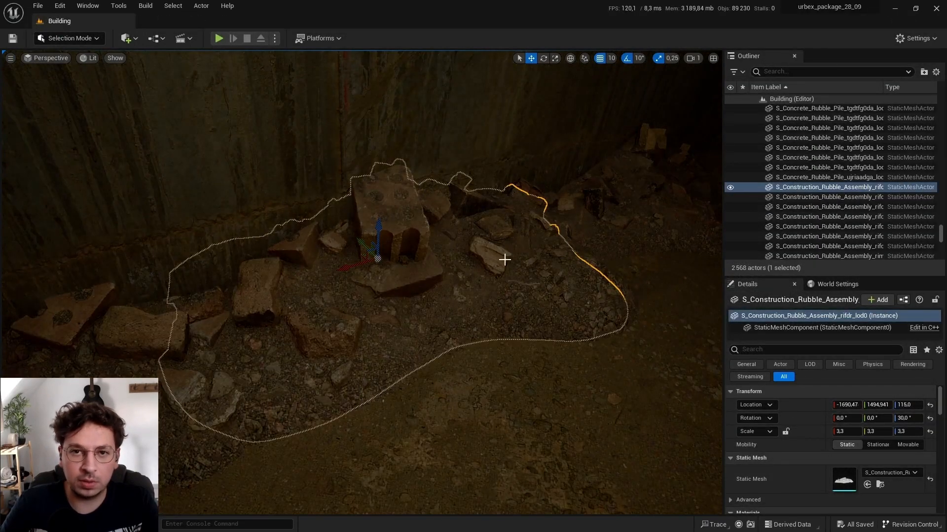
- Reopen the rubble assembly's static mesh and examine its LOD and triangle statistics from close up to far away
scroll(765, 479, down, 1)
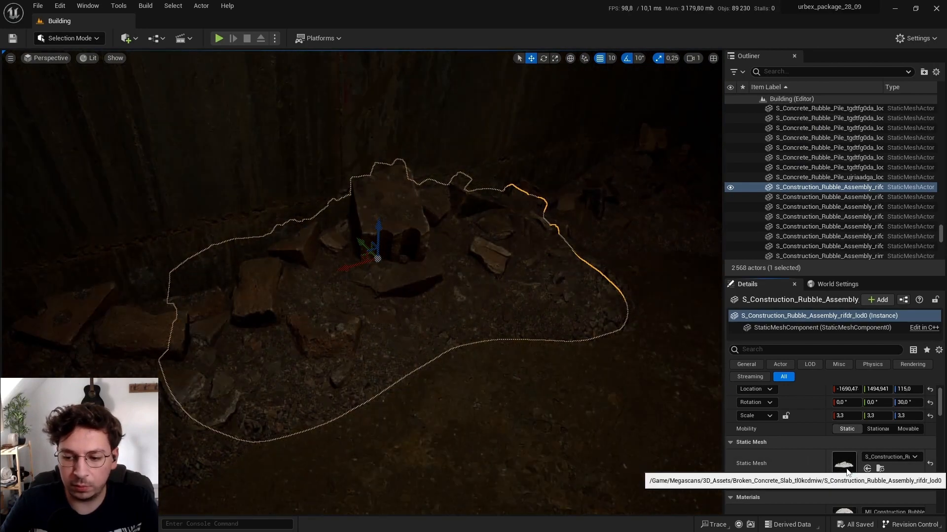
double_click(844, 463)
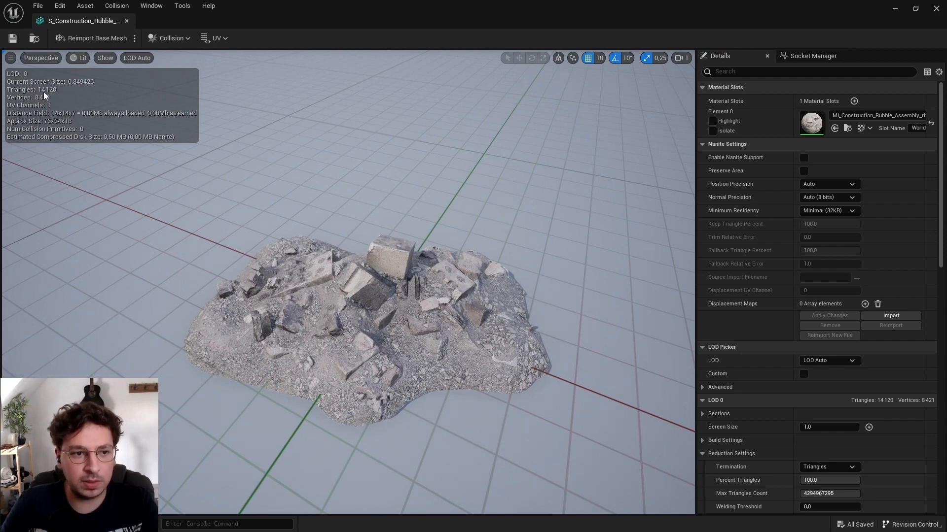
right_drag(393, 199, 394, 190)
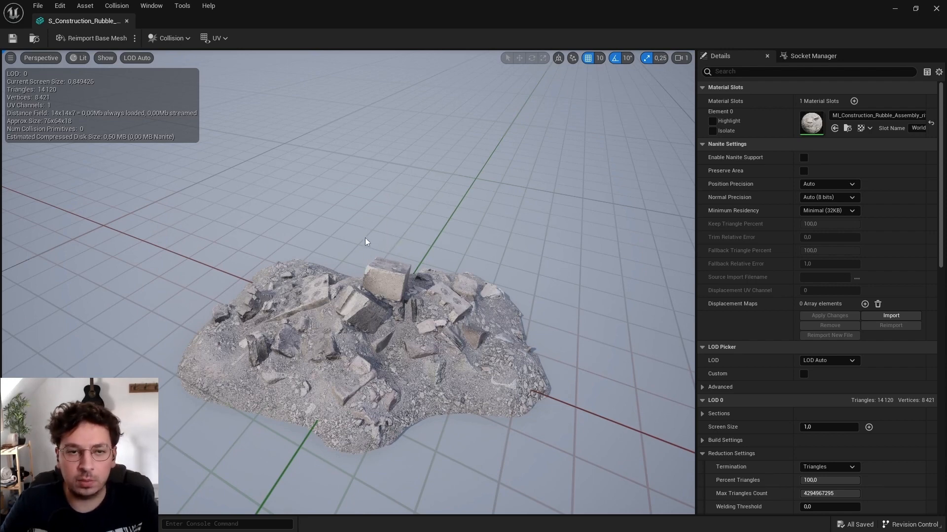
right_drag(365, 240, 364, 228)
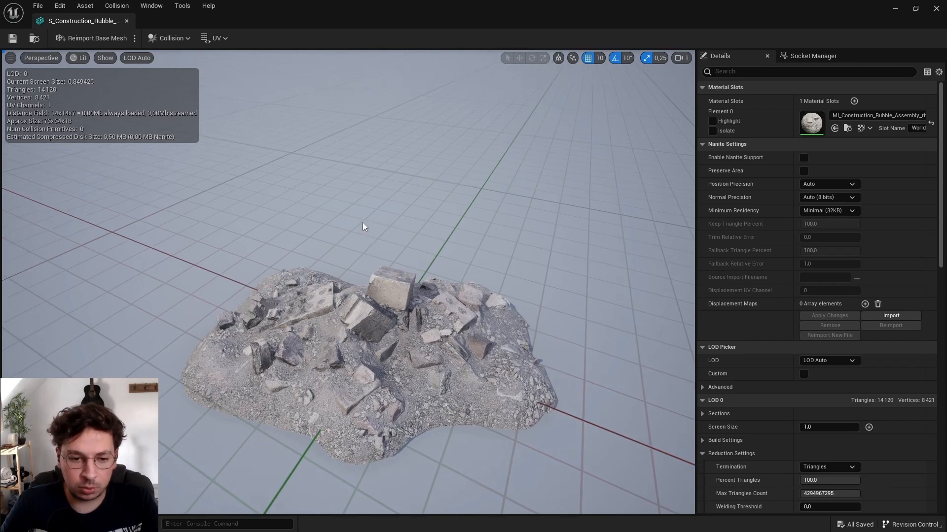
drag(354, 209, 354, 222)
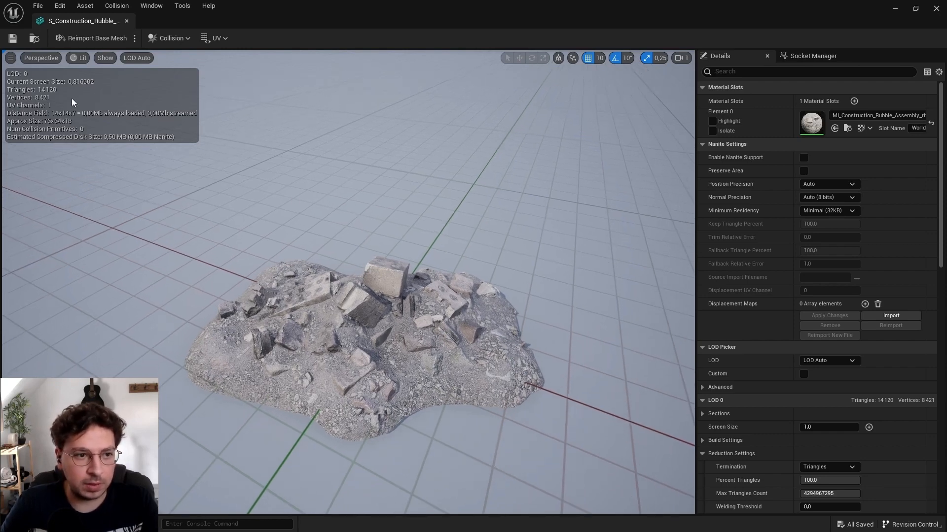
drag(157, 149, 157, 200)
right_drag(271, 172, 265, 157)
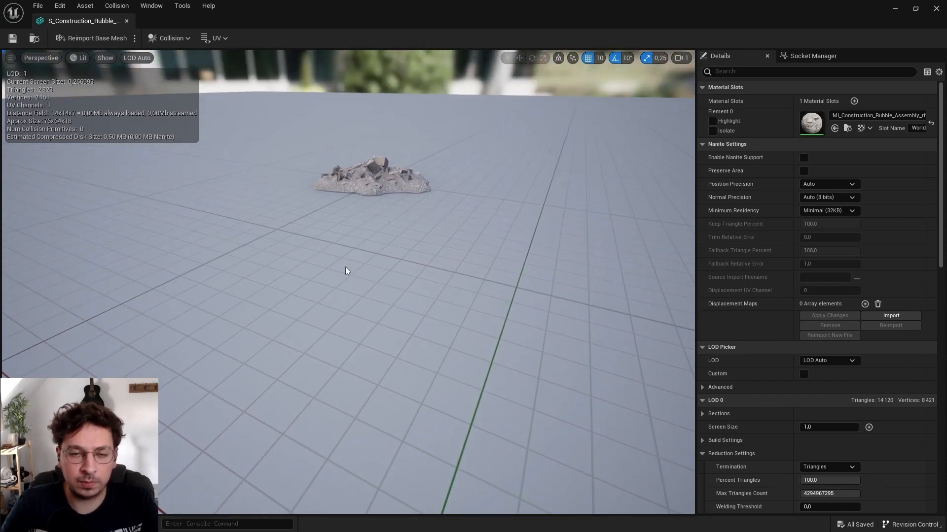
- Compare the rubble mesh at LOD 0 and LOD 1 by varying the viewing distance, and return to the level
mouse_move(390, 314)
mouse_down()
mouse_move(385, 273)
mouse_move(395, 315)
mouse_up()
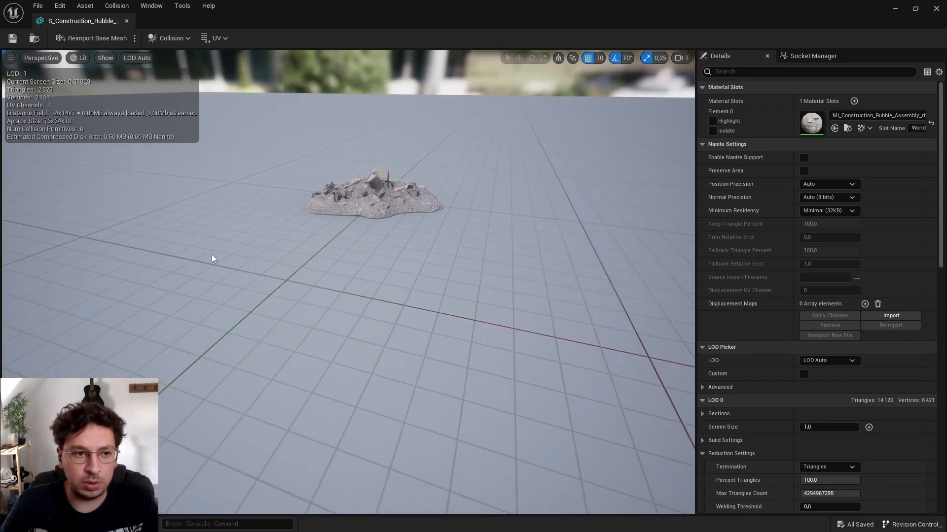
drag(211, 255, 217, 212)
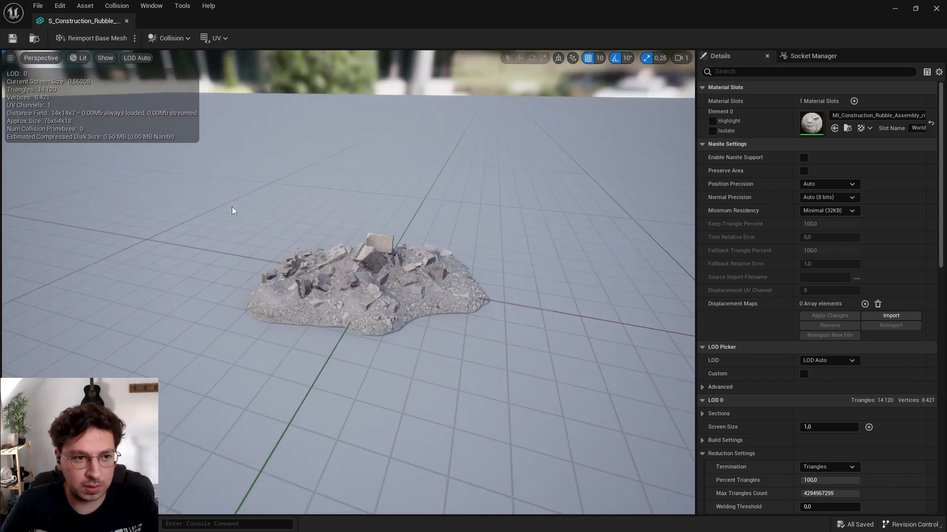
drag(254, 246, 260, 292)
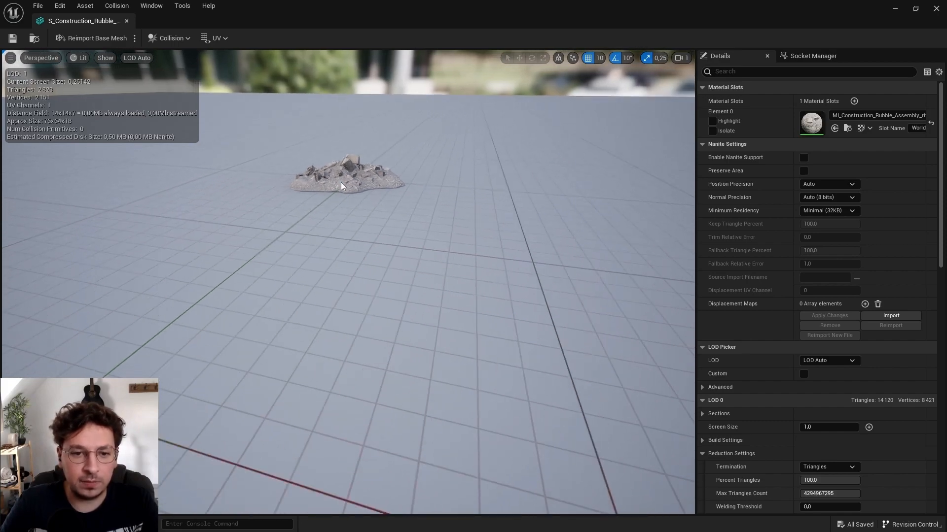
mouse_move(368, 278)
mouse_down()
mouse_move(366, 244)
mouse_move(379, 277)
mouse_up()
right_drag(375, 265, 371, 253)
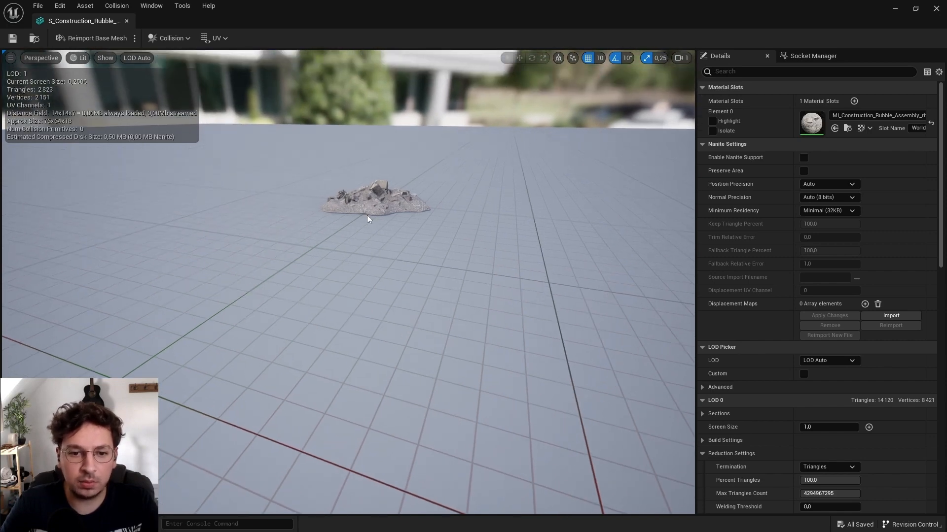
drag(384, 280, 385, 325)
mouse_move(381, 176)
right_down()
mouse_move(382, 207)
mouse_move(380, 176)
right_up()
drag(406, 326, 419, 345)
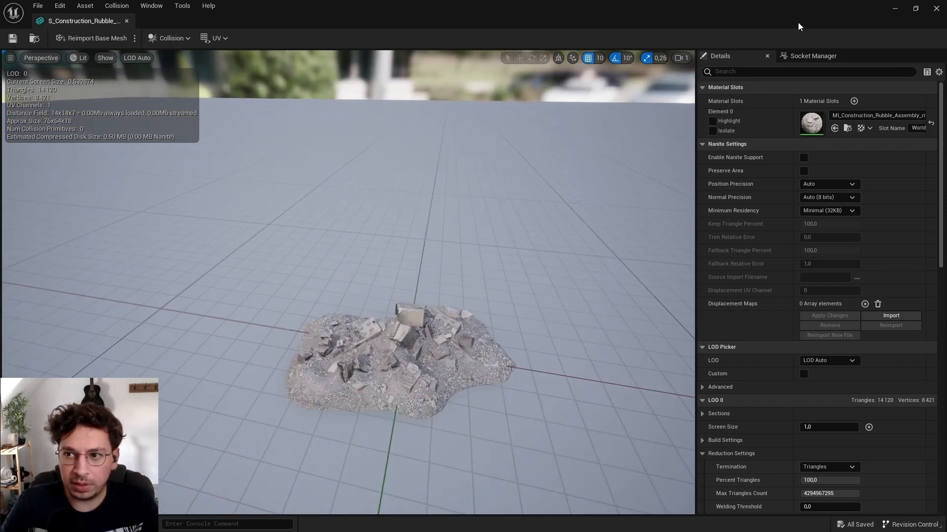
click(895, 9)
- Start playing the building level in the editor and expand the game view to full screen
right_drag(475, 177, 268, 63)
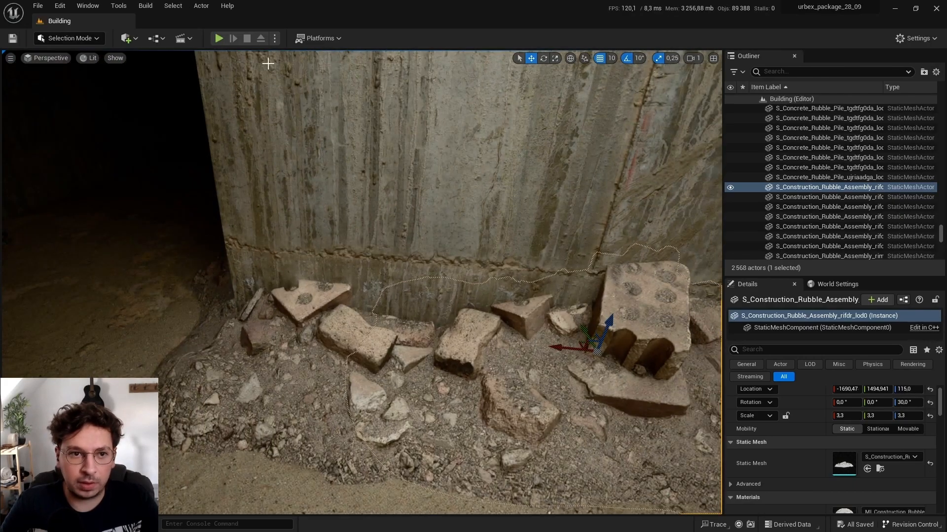
click(219, 38)
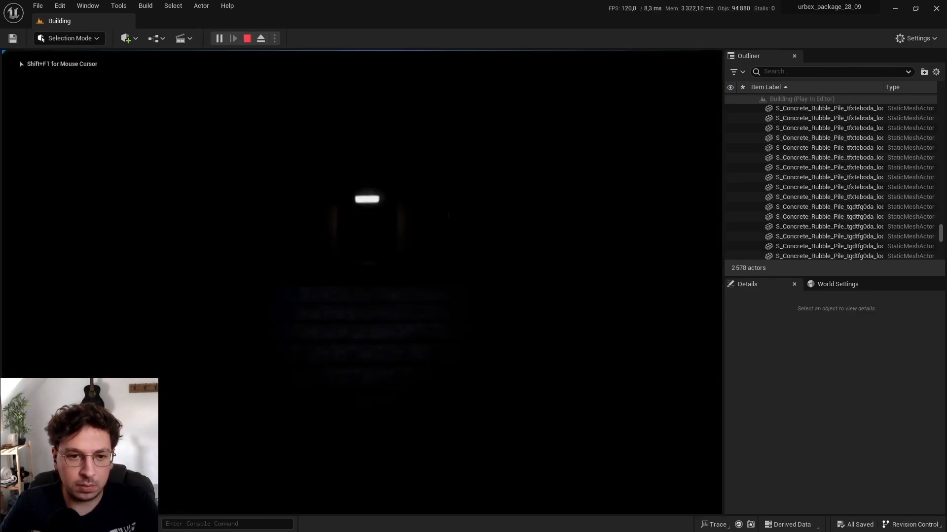
key(F11)
- Walk through the dark corridor to examine how the rubble piles look at different distances, and end the play session
key(w)
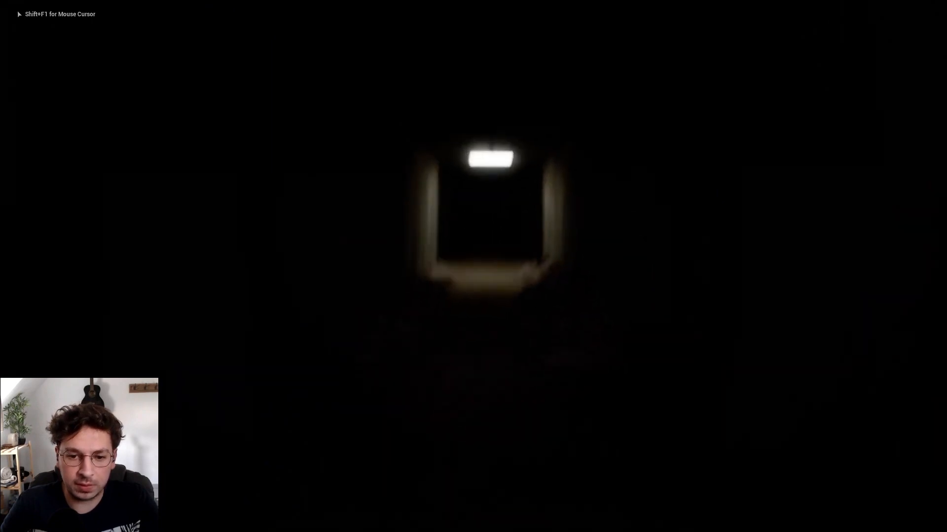
key(w)
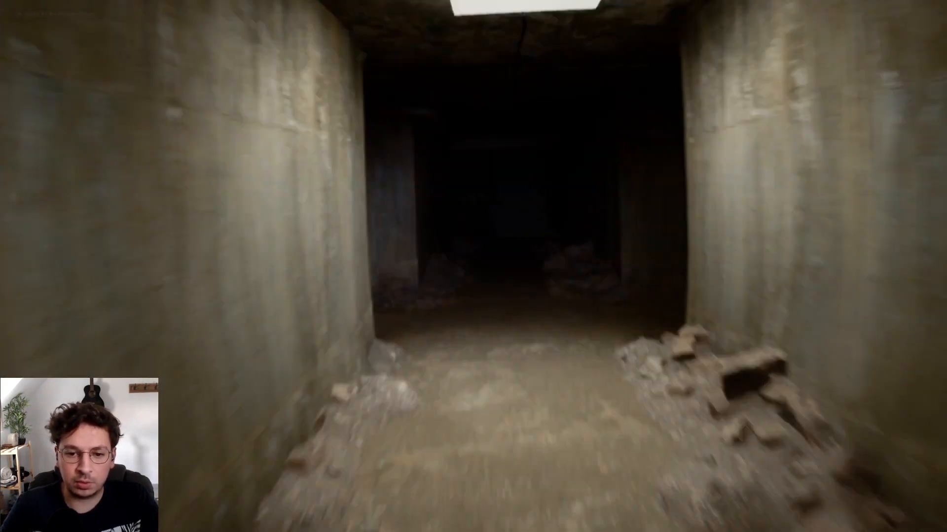
key(w)
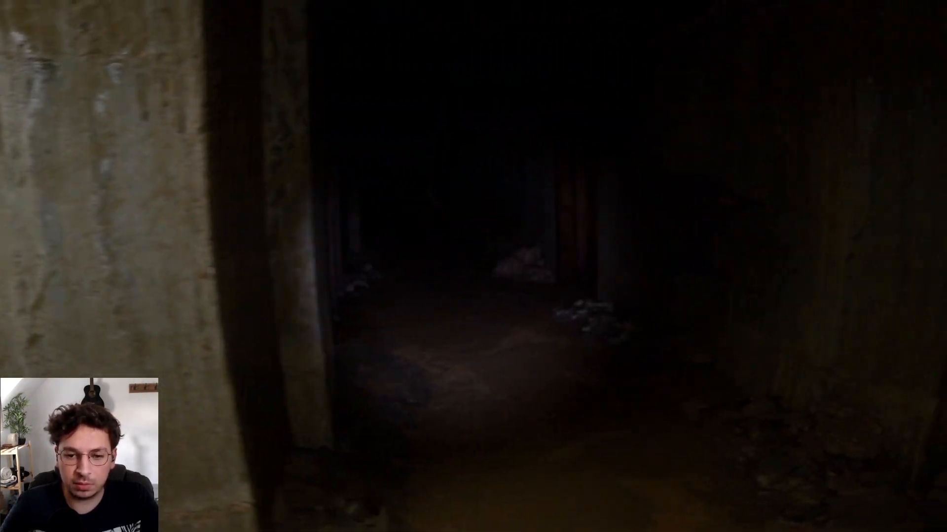
key(w)
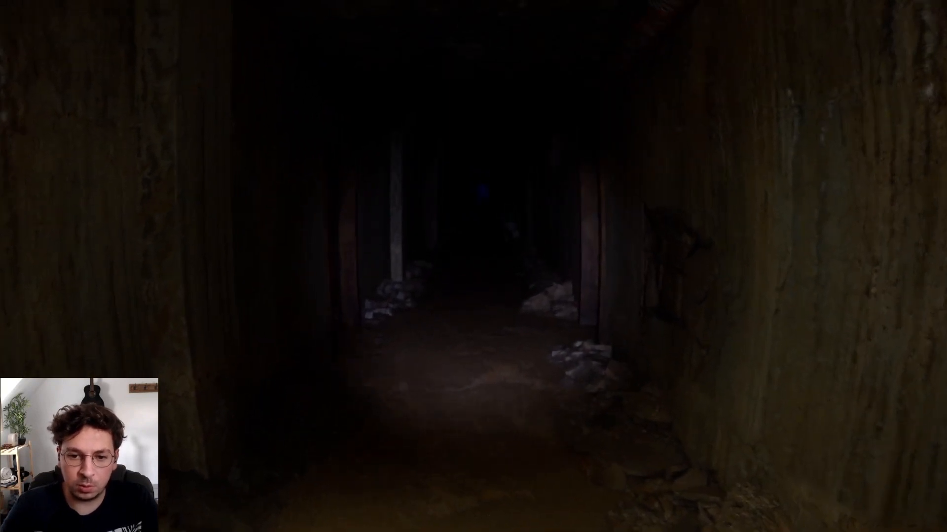
key(w)
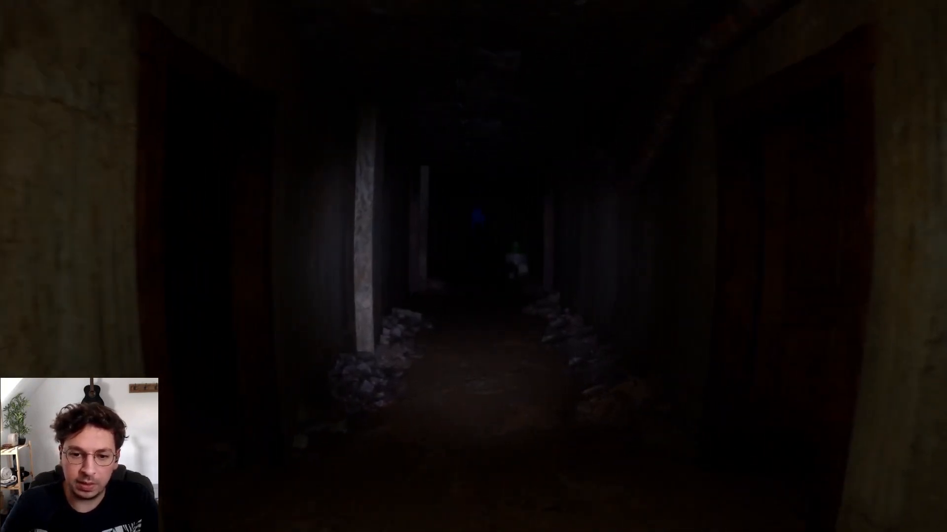
key(w)
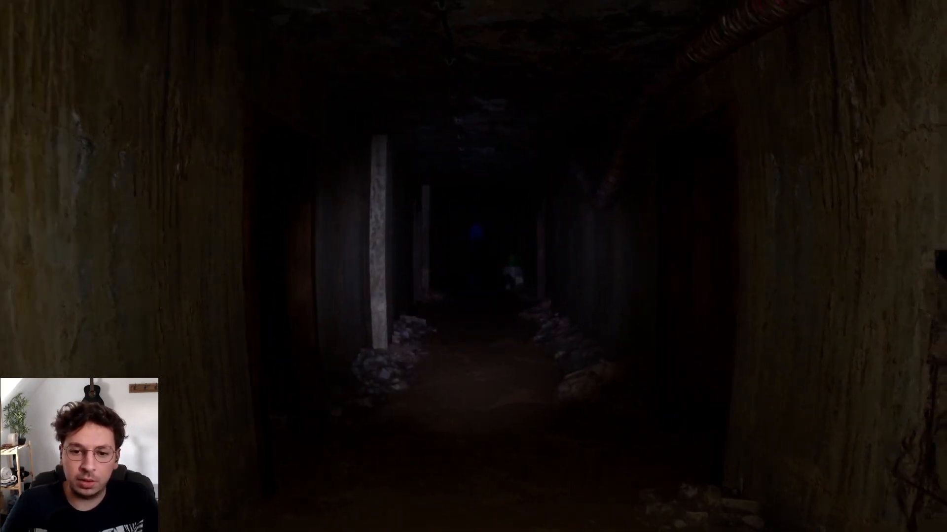
key(w)
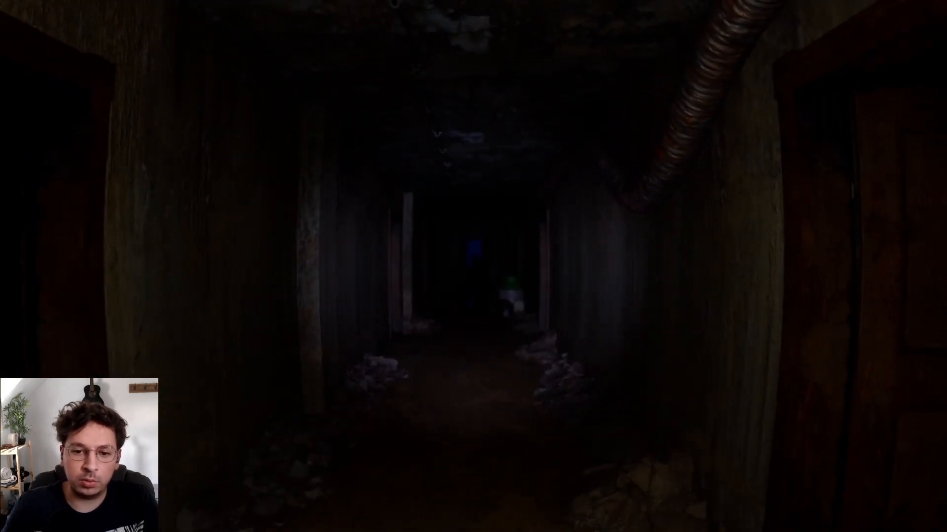
key(w)
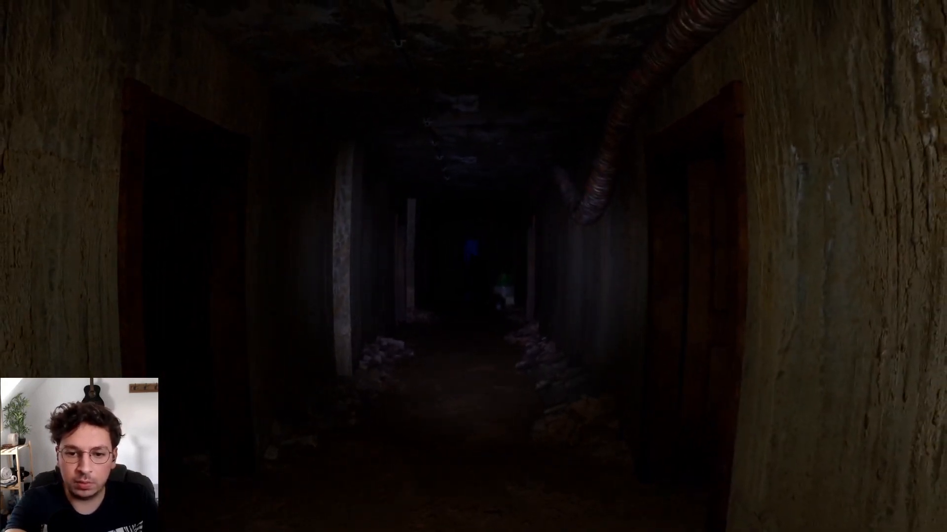
key(w)
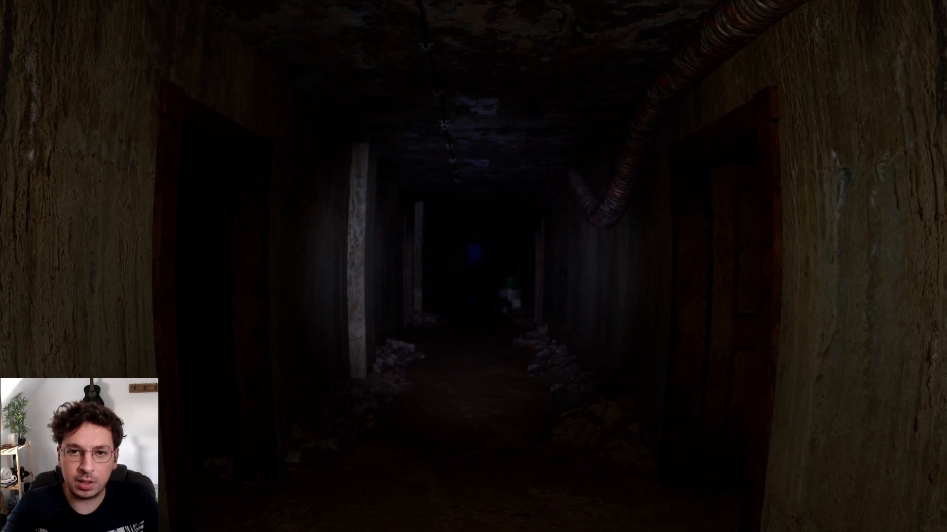
key(w)
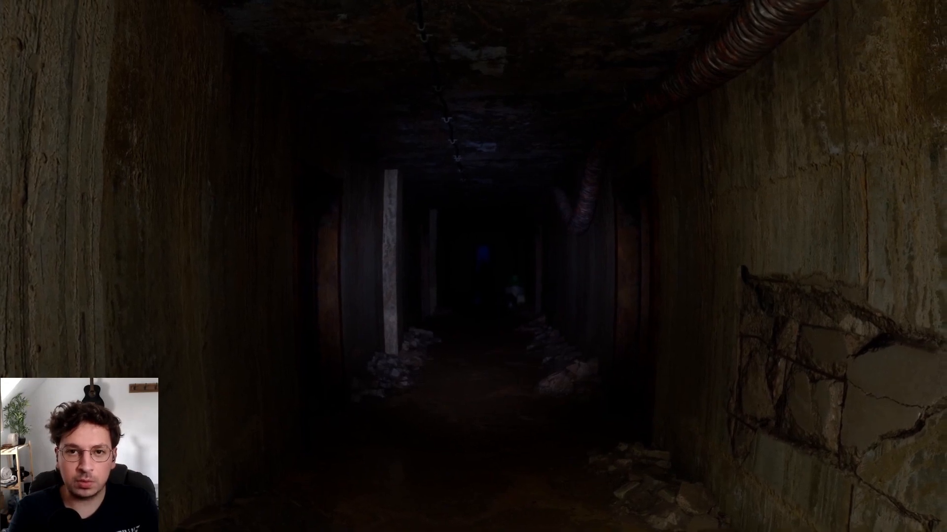
key(Escape)
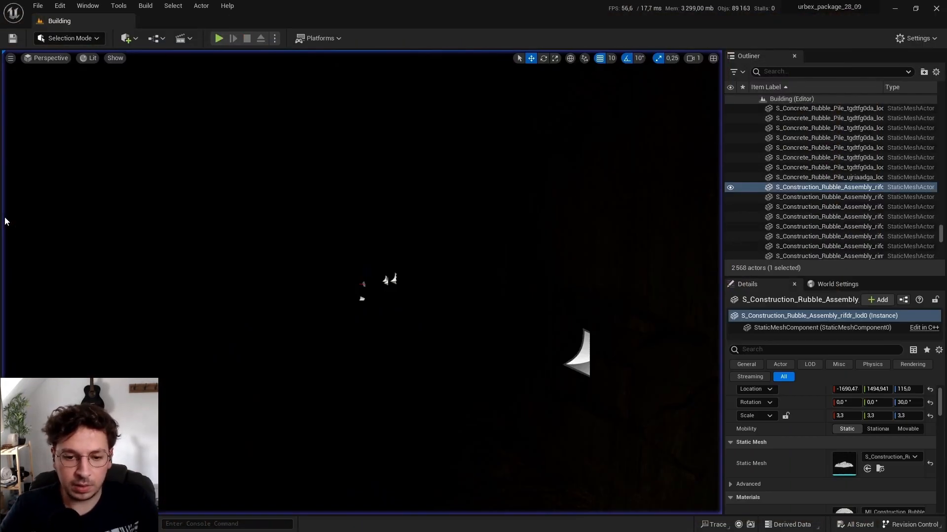
- Reopen the selected rubble assembly's static mesh and examine its LOD 0, reduction and LOD settings
double_click(850, 469)
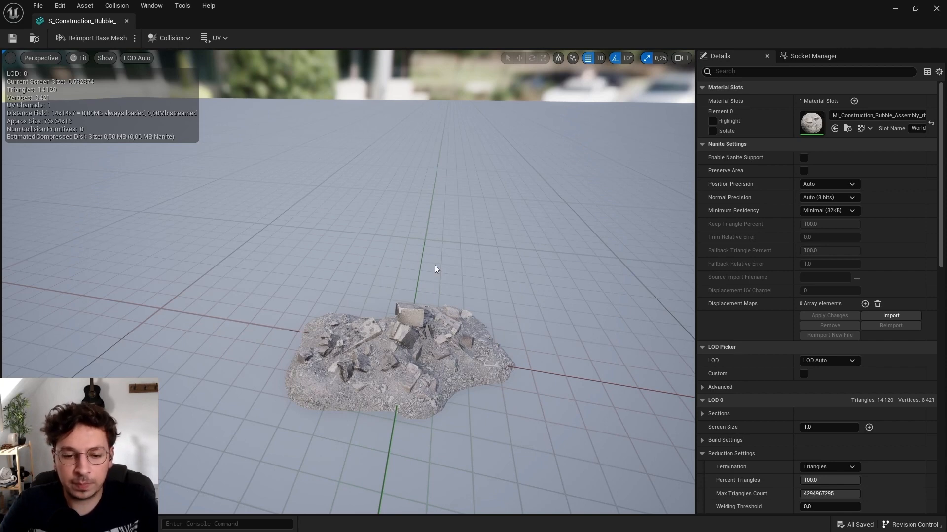
right_drag(487, 255, 495, 266)
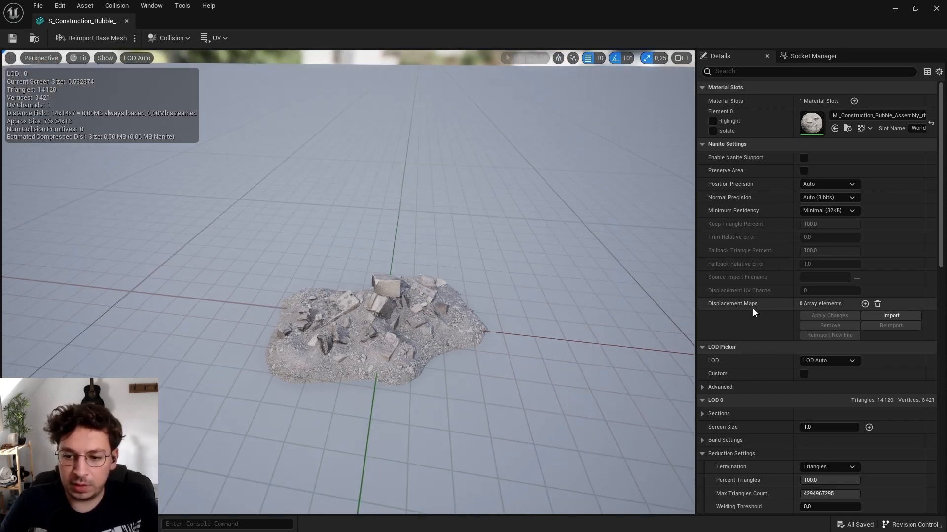
scroll(752, 309, down, 10)
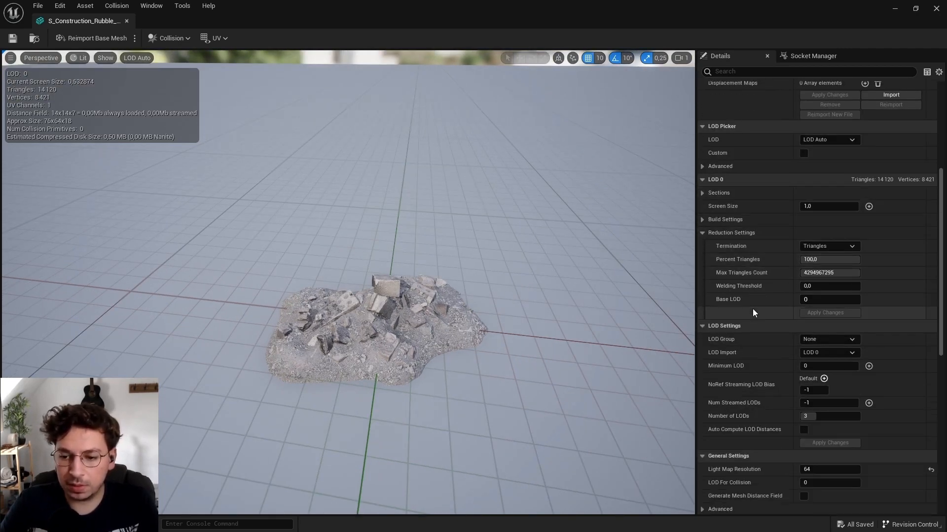
scroll(752, 308, down, 2)
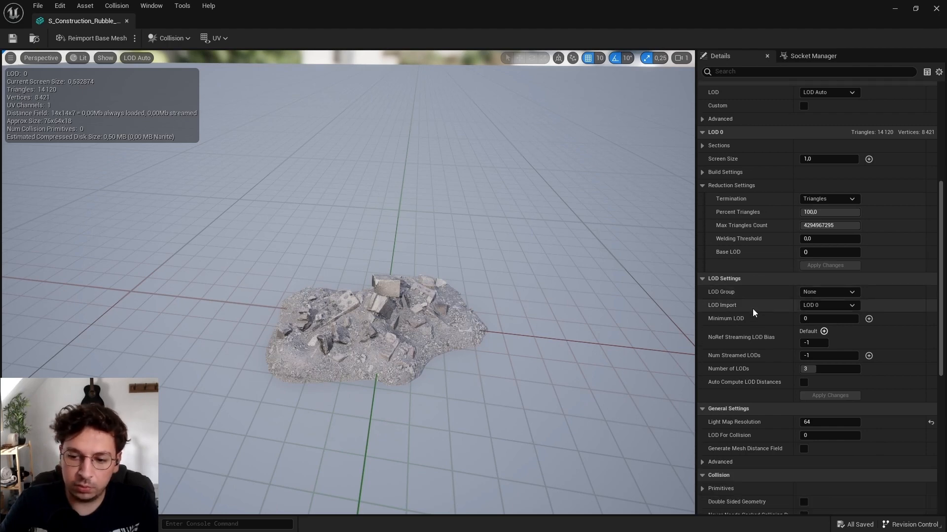
scroll(753, 312, down, 1)
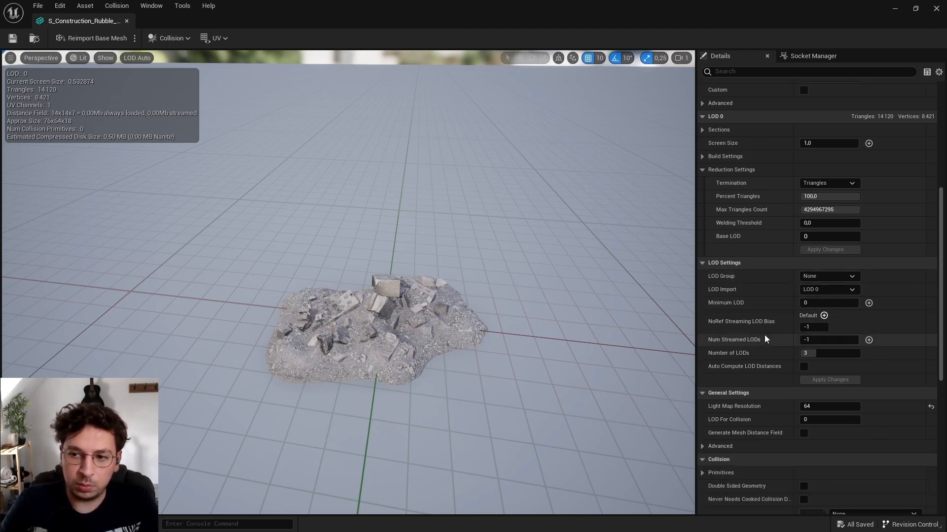
scroll(764, 336, up, 5)
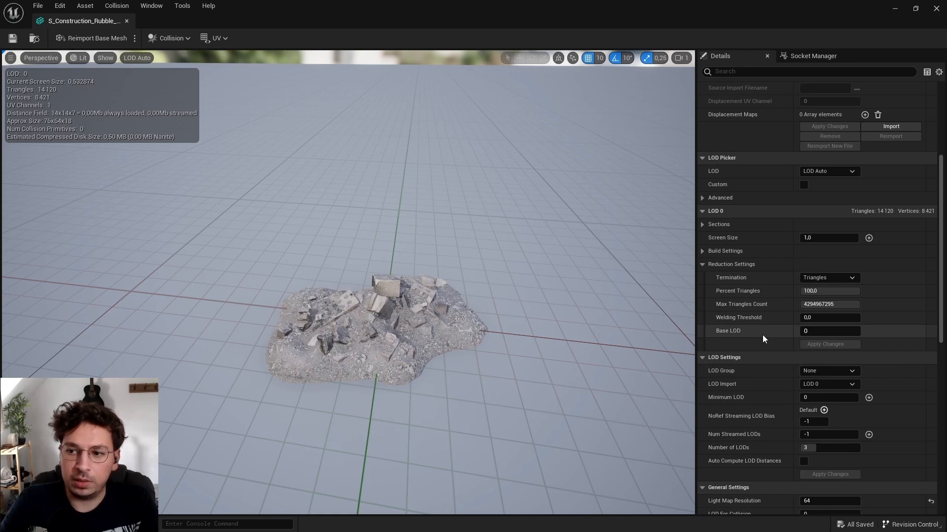
scroll(762, 335, up, 3)
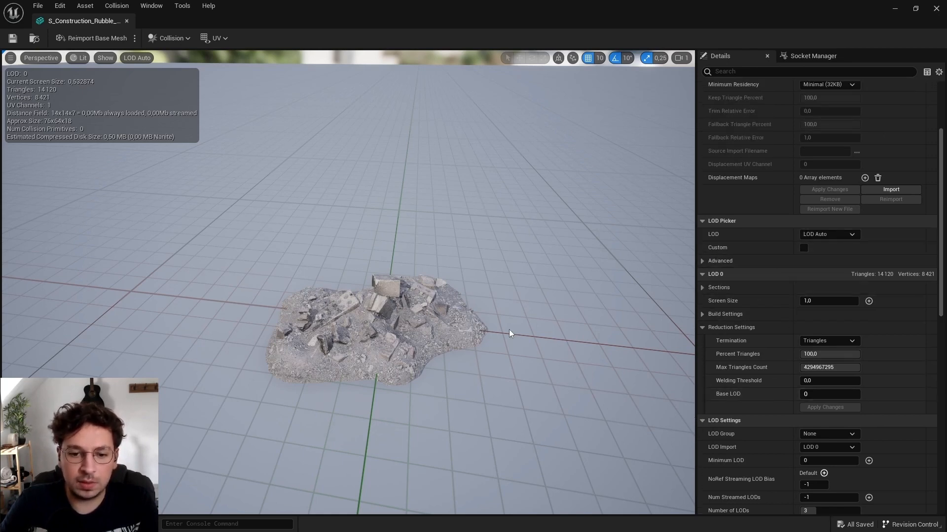
scroll(749, 339, down, 1)
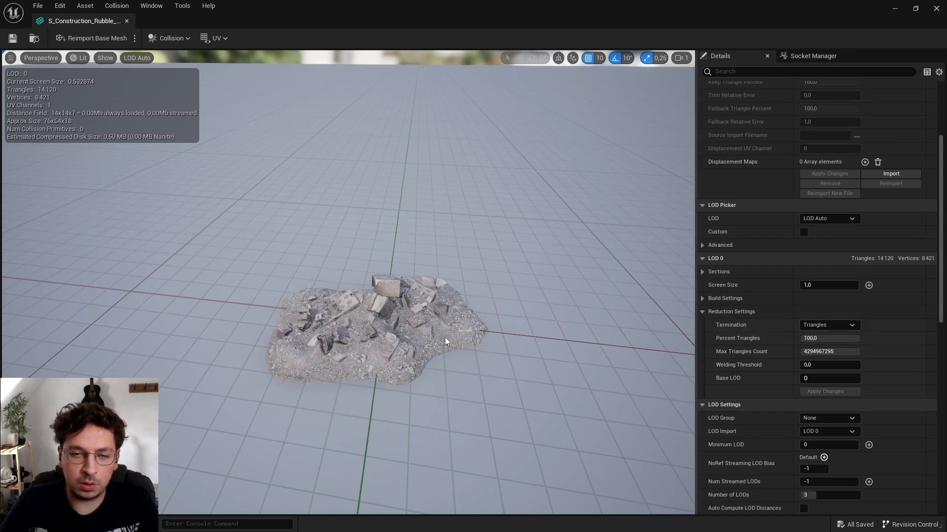
- Try automatic LOD distance computation on the rubble mesh and switch it back off
scroll(753, 357, down, 4)
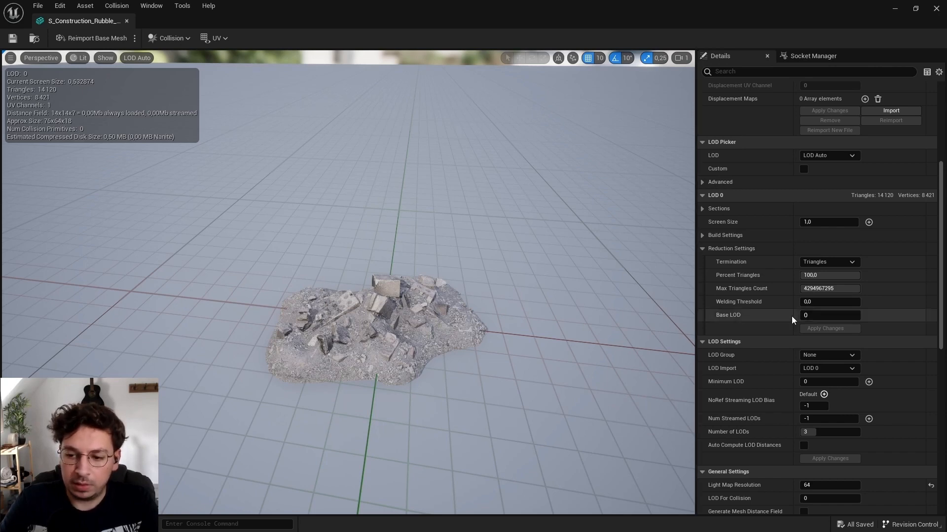
scroll(791, 316, down, 3)
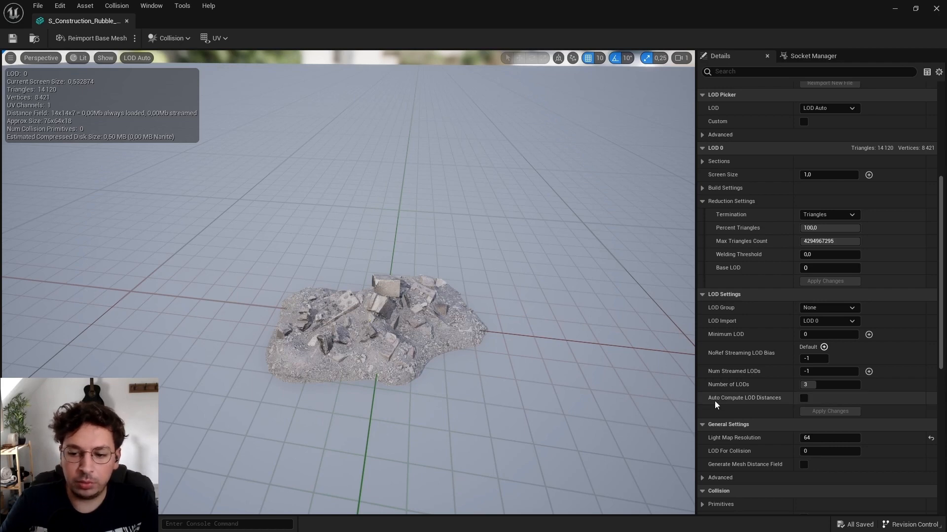
click(803, 398)
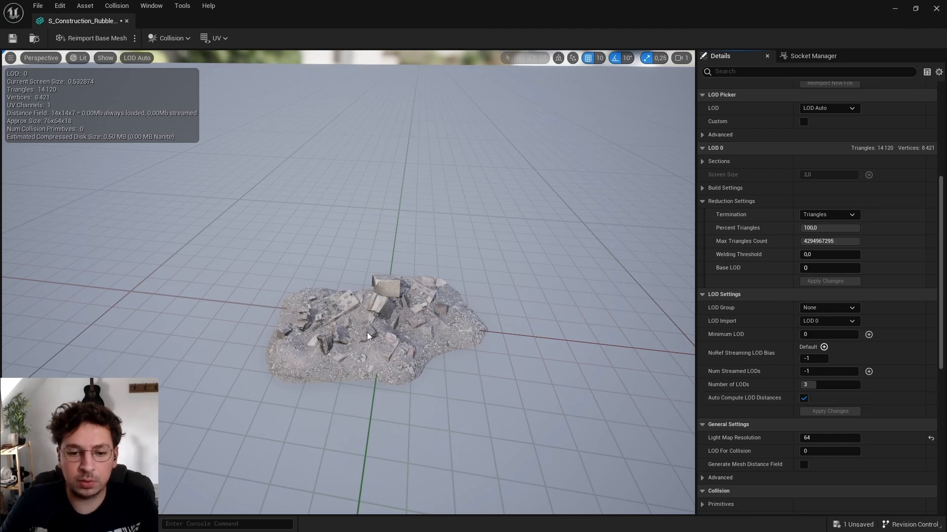
click(803, 398)
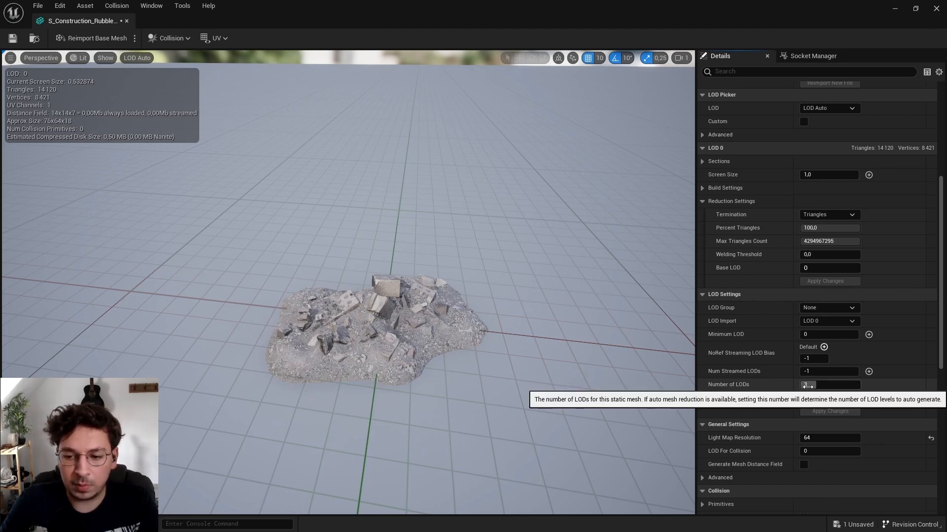
- Enable Custom mode in the rubble mesh's LOD Picker to show the properties of all LODs together
scroll(807, 387, up, 1)
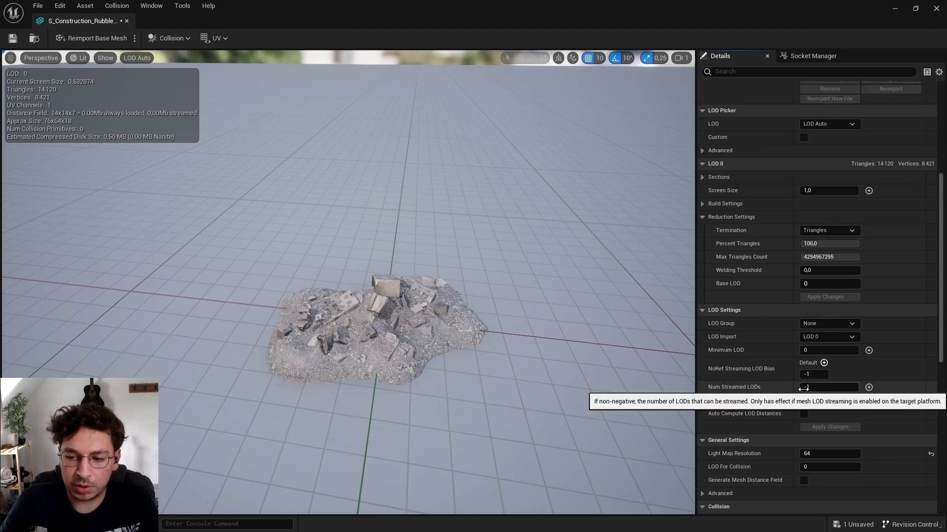
scroll(777, 407, up, 6)
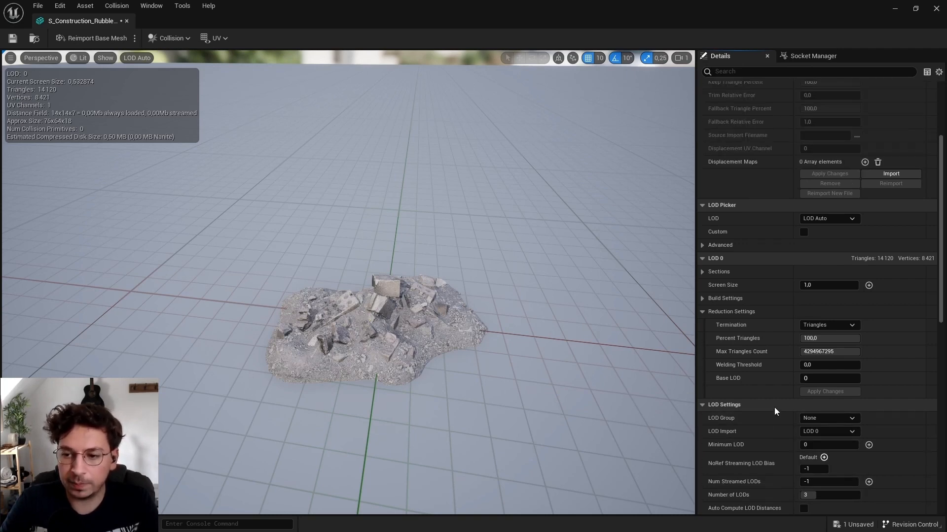
scroll(774, 407, down, 8)
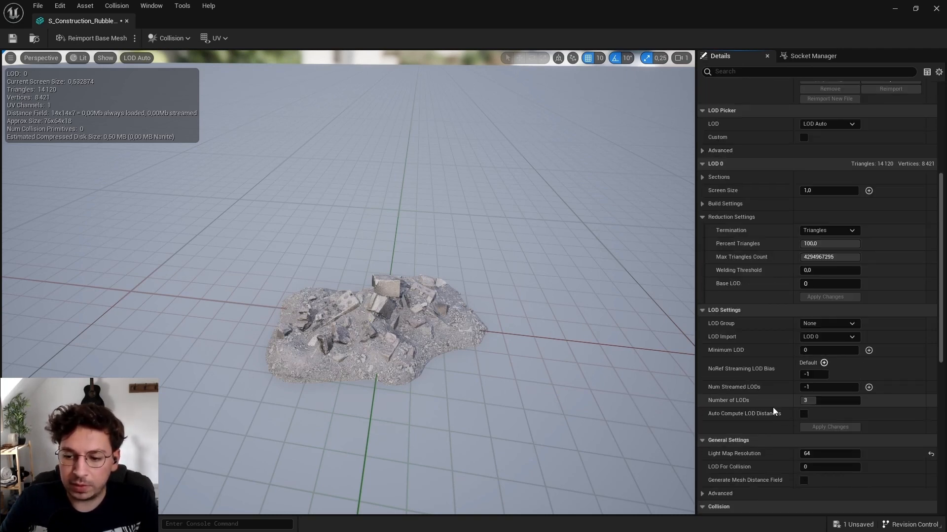
scroll(762, 370, up, 6)
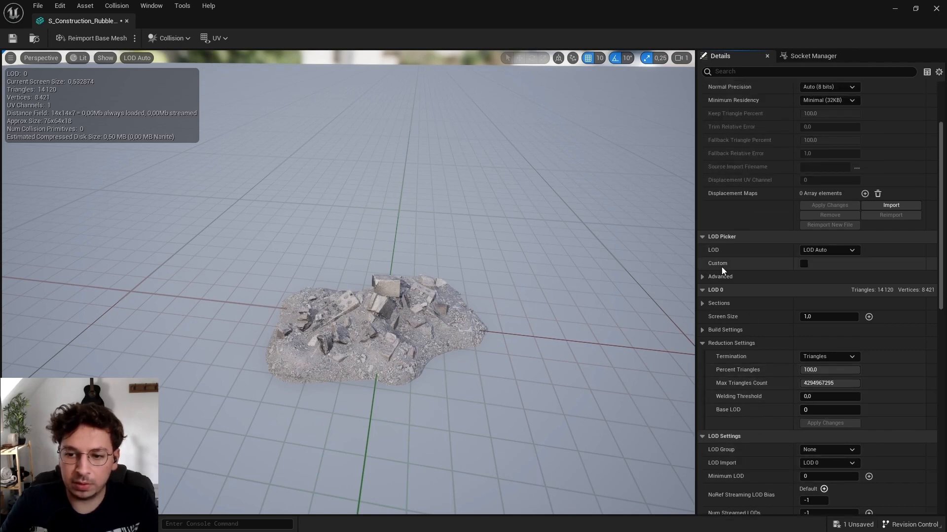
click(804, 264)
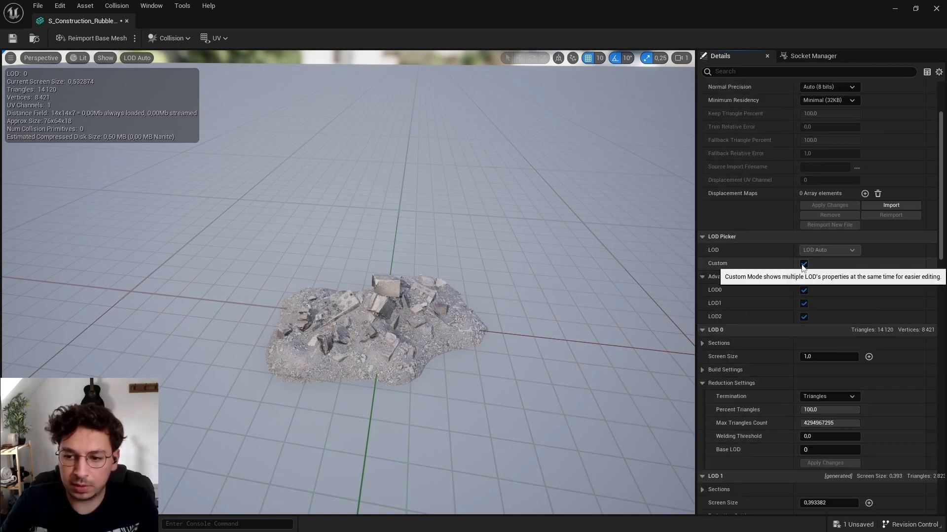
- Compare the rubble mesh's current screen size at closer and farther views with the LOD 0 and LOD 1 Screen Size settings
scroll(792, 298, down, 3)
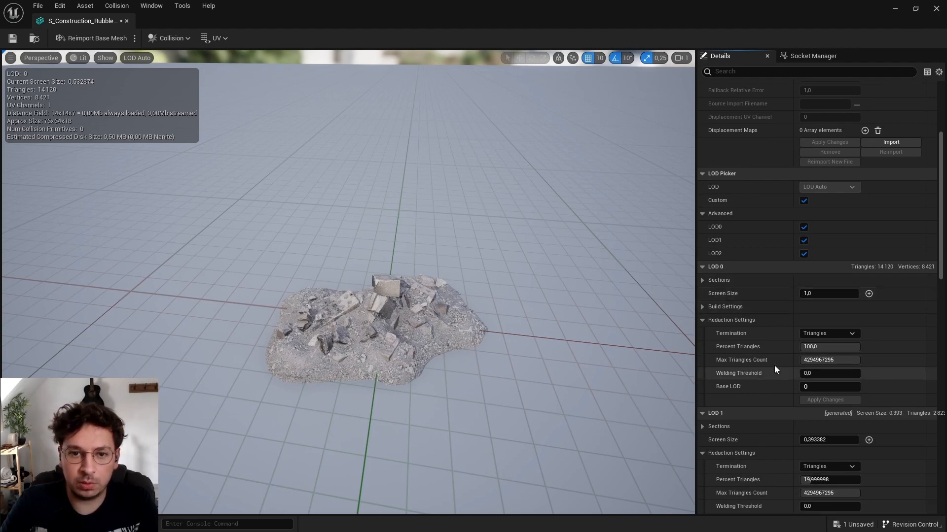
scroll(428, 369, up, 3)
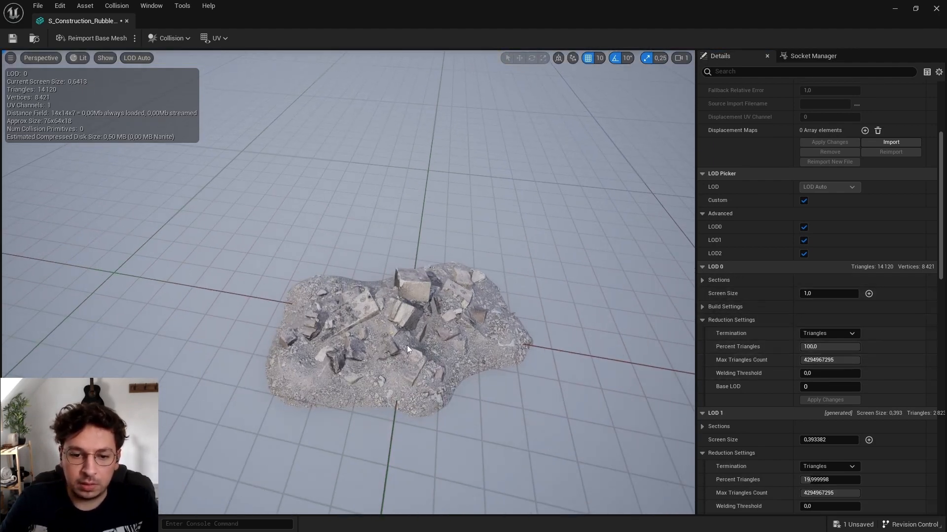
right_drag(407, 345, 403, 323)
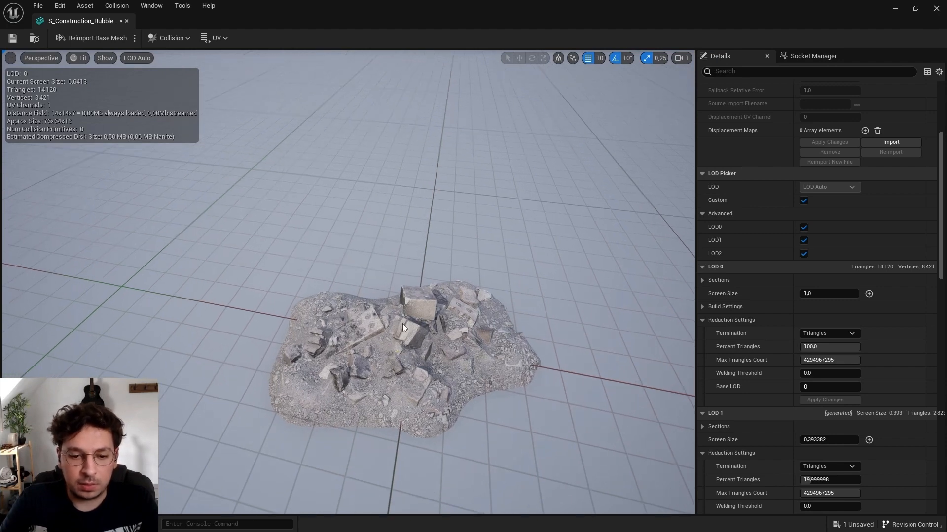
mouse_move(403, 324)
mouse_down()
mouse_move(403, 370)
mouse_move(406, 301)
mouse_move(405, 372)
mouse_move(403, 331)
mouse_up()
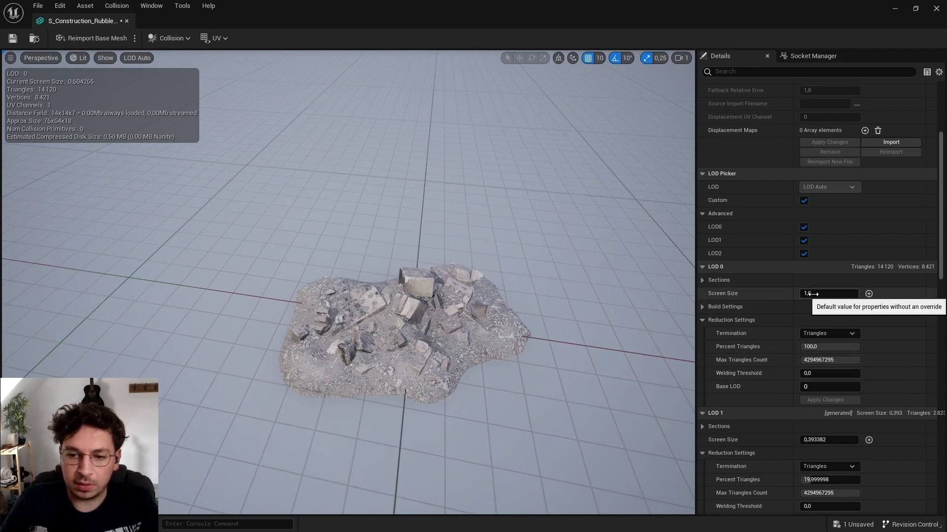
drag(290, 209, 290, 276)
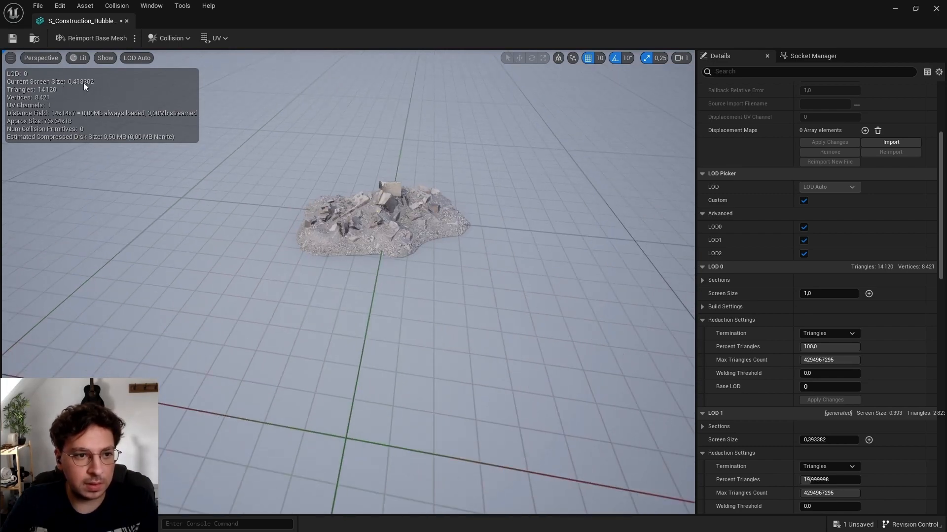
- Examine the rubble mesh switching between LOD 0 and LOD 1 as the viewing distance crosses LOD 1's Screen Size threshold
drag(307, 224, 306, 271)
right_drag(332, 197, 325, 181)
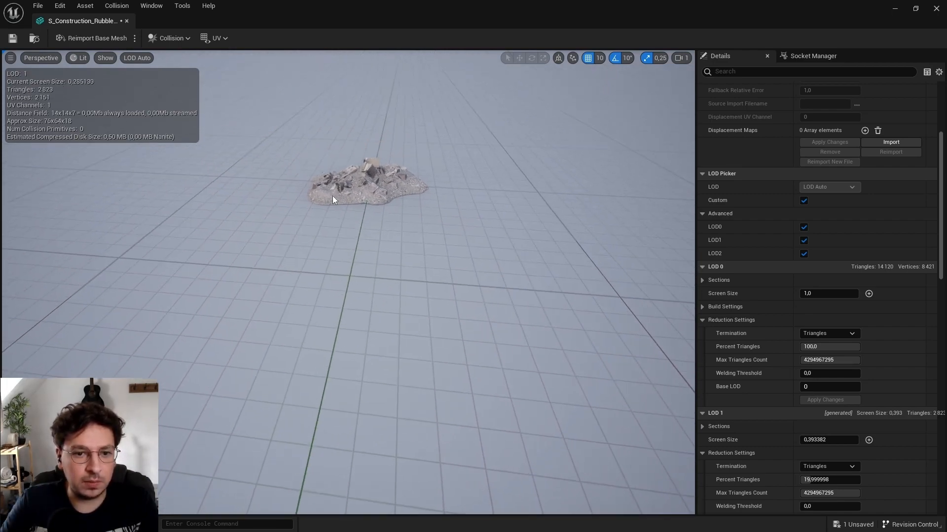
mouse_move(338, 282)
mouse_down()
mouse_move(338, 246)
mouse_move(339, 326)
mouse_move(338, 283)
mouse_up()
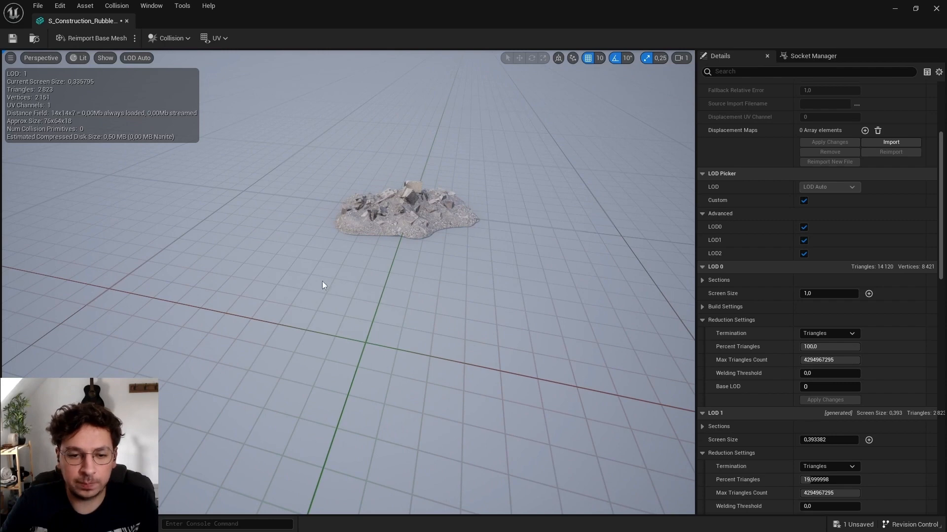
scroll(322, 281, up, 3)
scroll(759, 325, down, 2)
scroll(753, 335, down, 3)
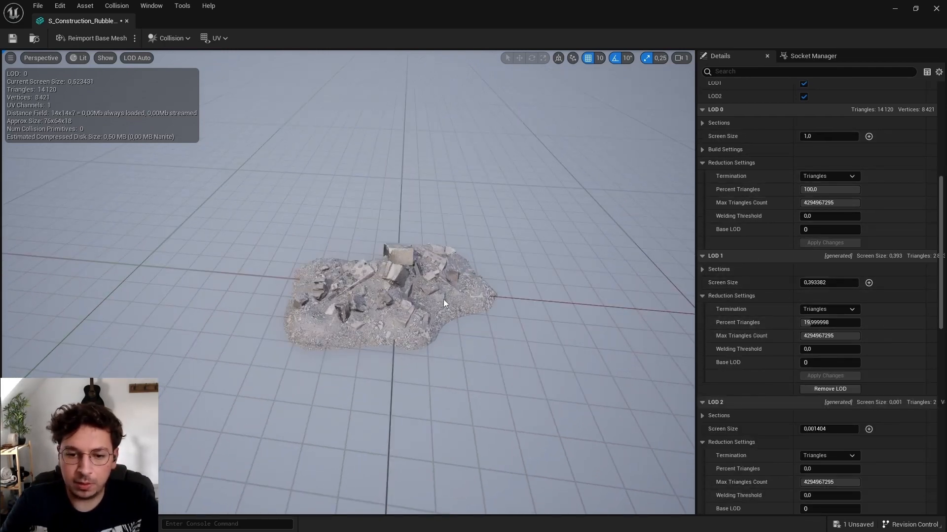
right_drag(434, 244, 437, 221)
drag(437, 237, 441, 419)
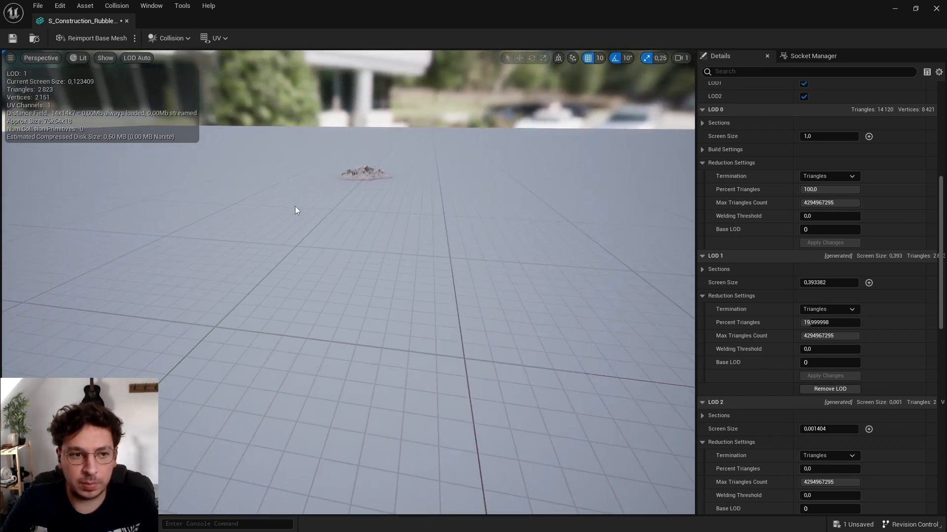
drag(297, 209, 300, 173)
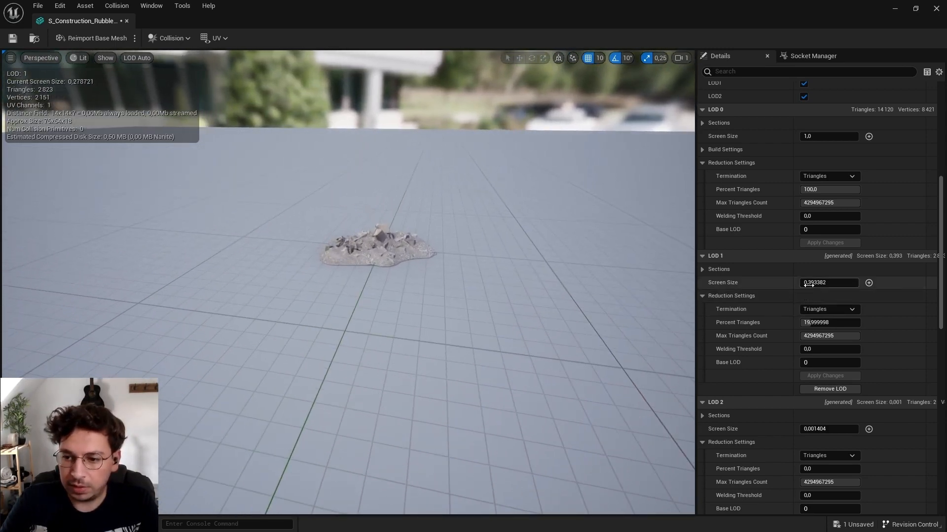
drag(466, 333, 454, 278)
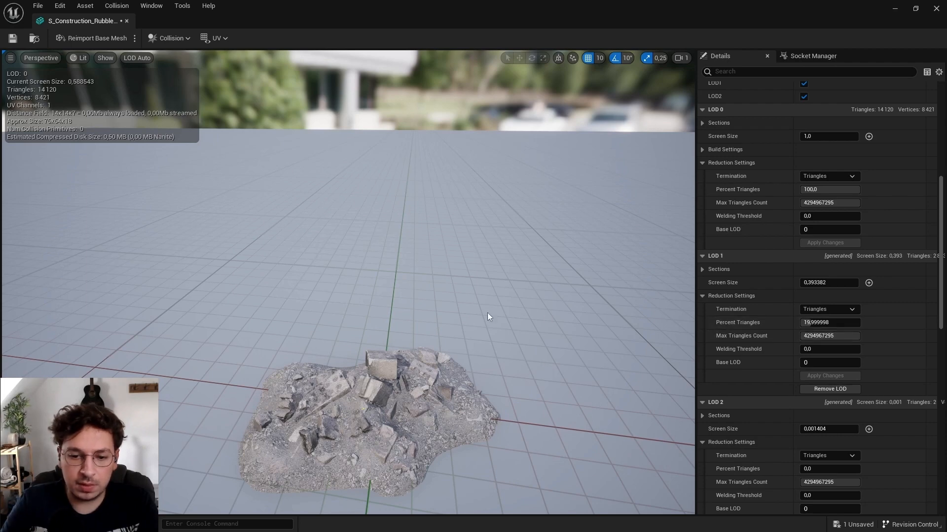
scroll(487, 312, down, 5)
drag(471, 320, 470, 264)
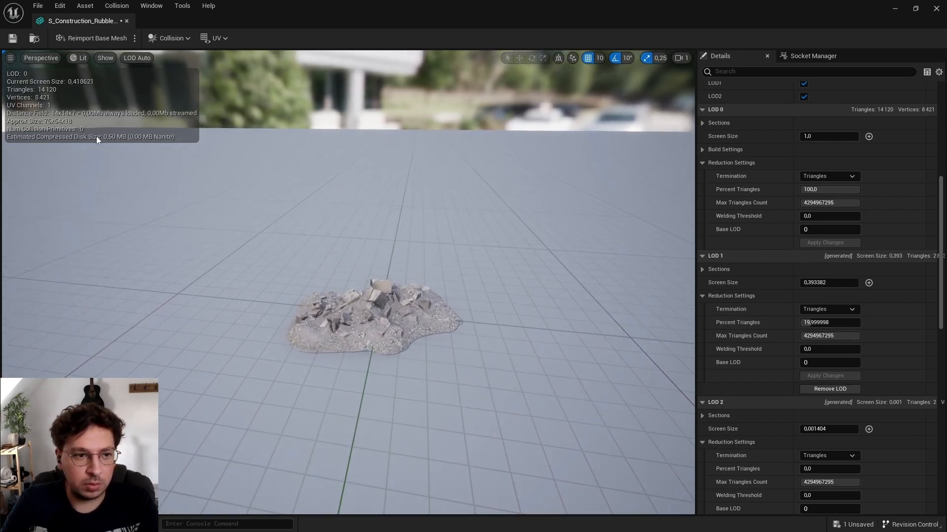
drag(159, 132, 159, 179)
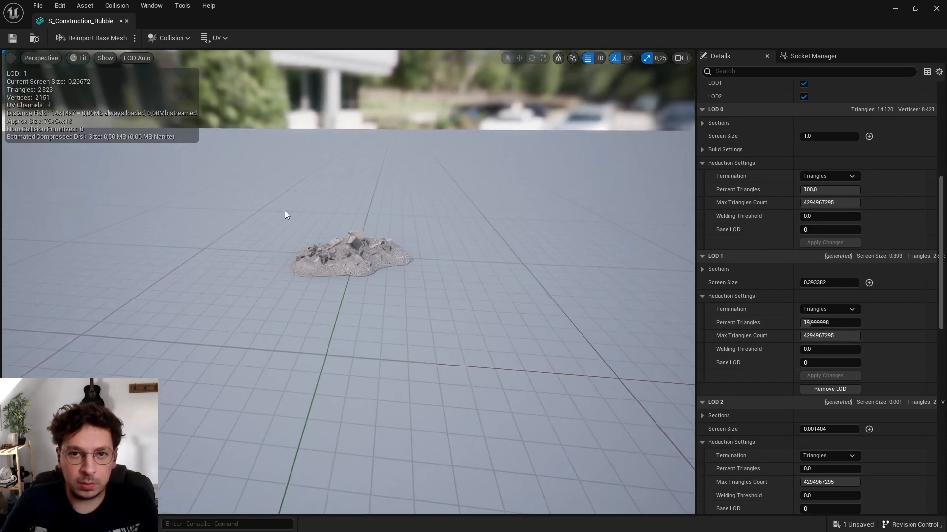
scroll(655, 341, up, 3)
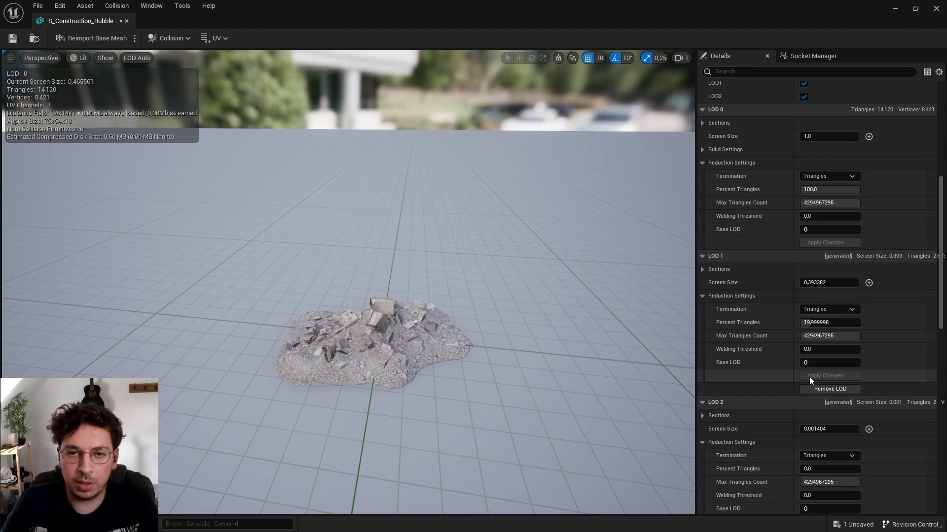
- Set LOD 2's Screen Size to 0.04 so the rubble mesh switches to its lowest level at a far viewing distance
scroll(394, 251, down, 5)
scroll(774, 401, down, 2)
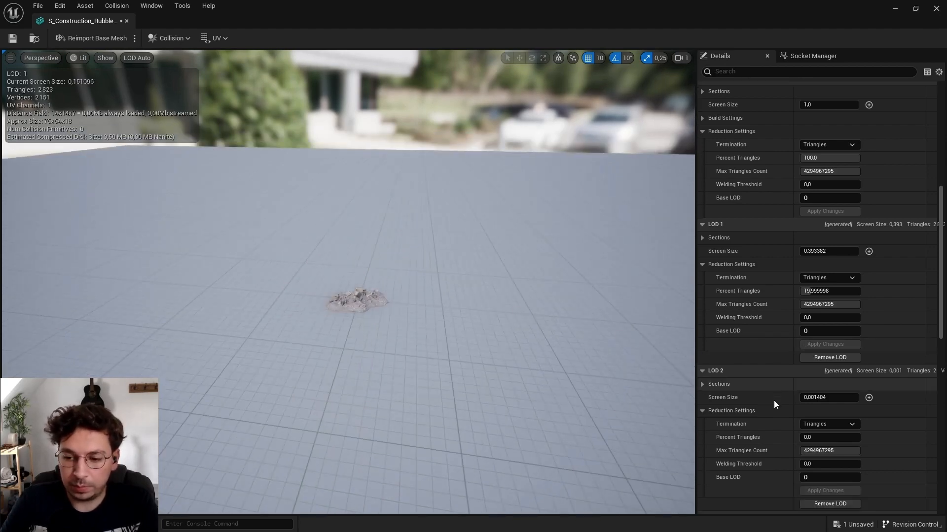
scroll(774, 400, down, 3)
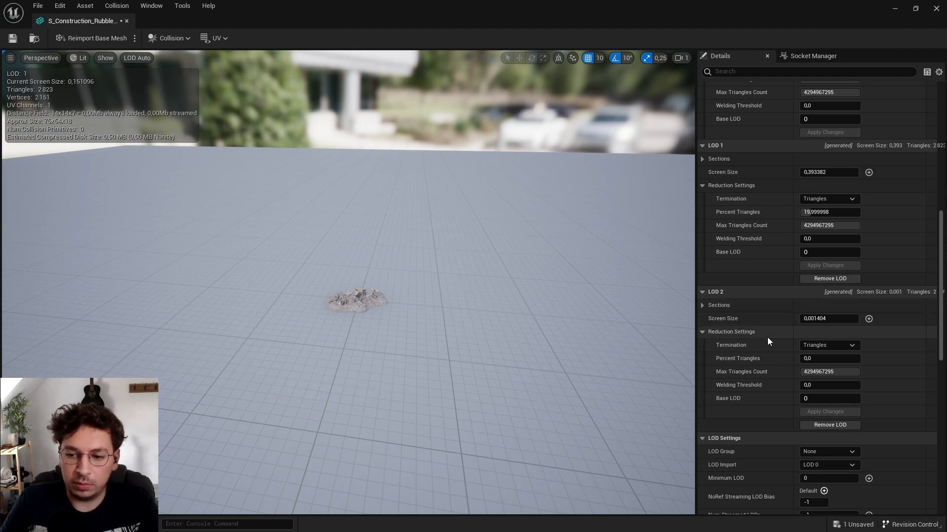
drag(286, 248, 294, 276)
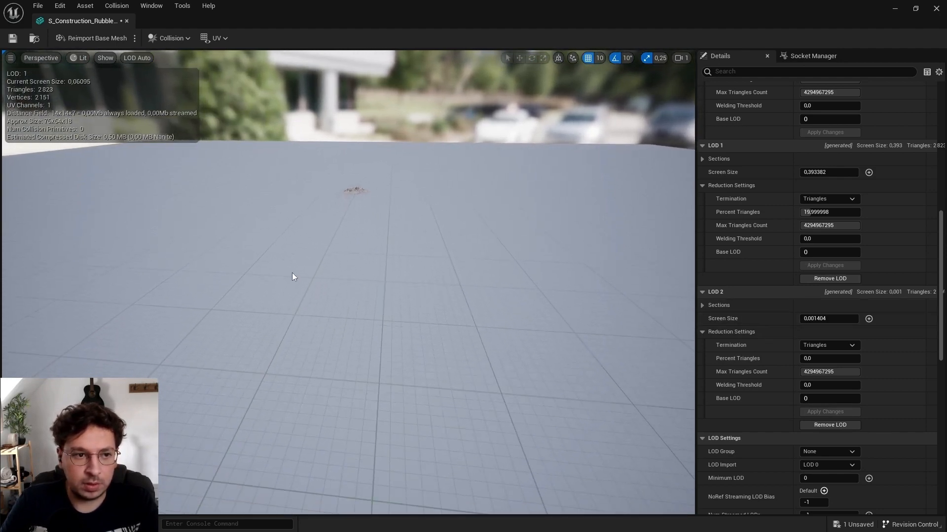
right_drag(292, 252, 290, 241)
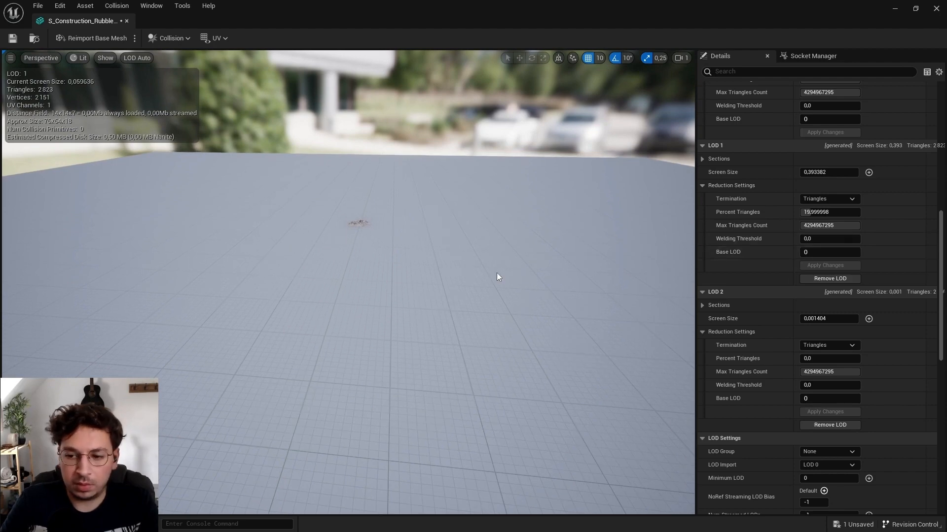
mouse_move(404, 174)
mouse_down()
mouse_move(404, 222)
mouse_move(404, 174)
mouse_up()
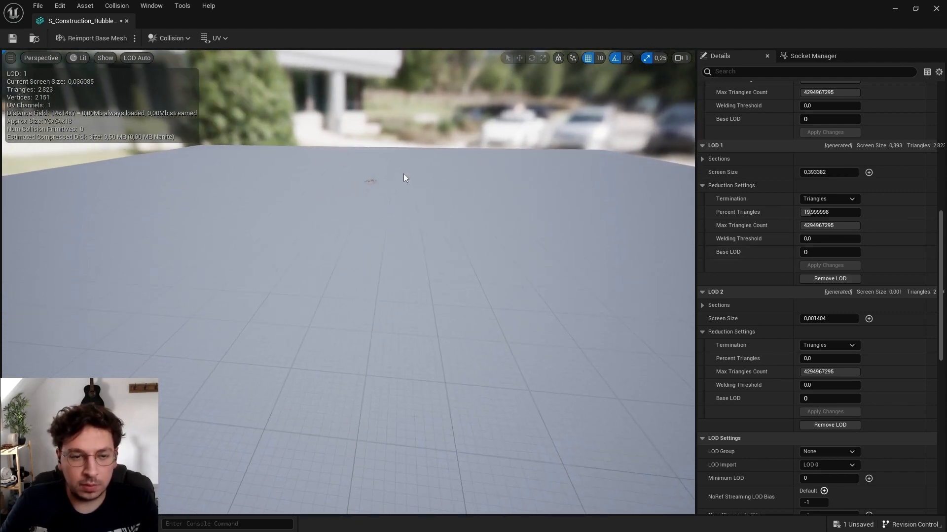
click(830, 319)
text(.0)
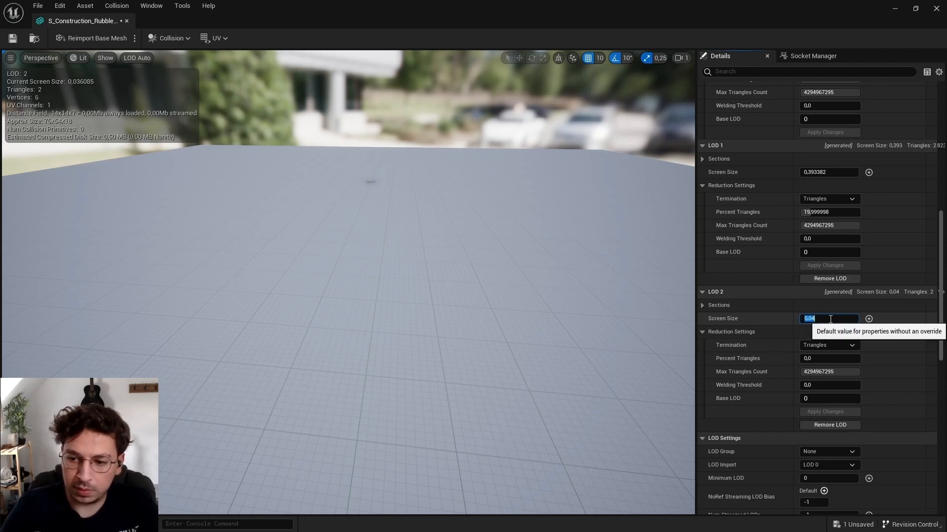
text(4)
key(Return)
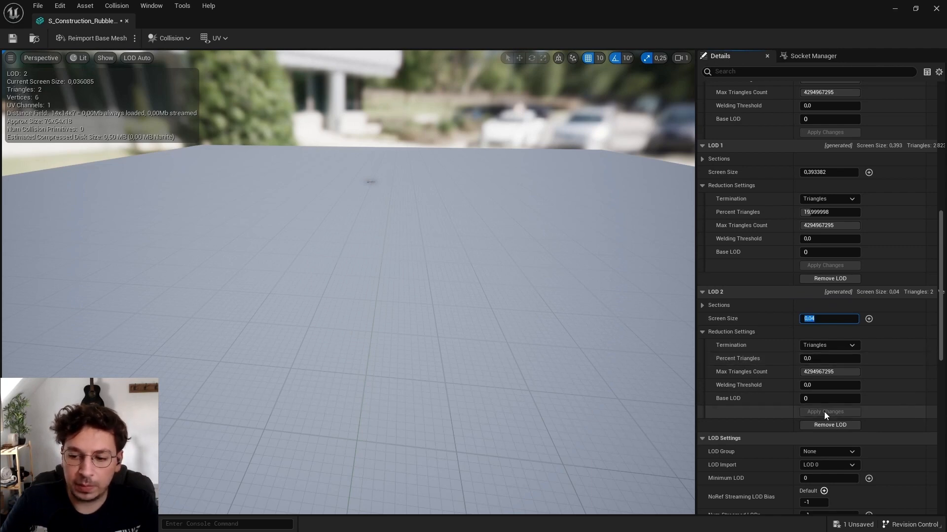
- Check the rubble mesh's LOD 2 and LOD 1 transitions from far and near views with the new threshold
drag(306, 315, 313, 298)
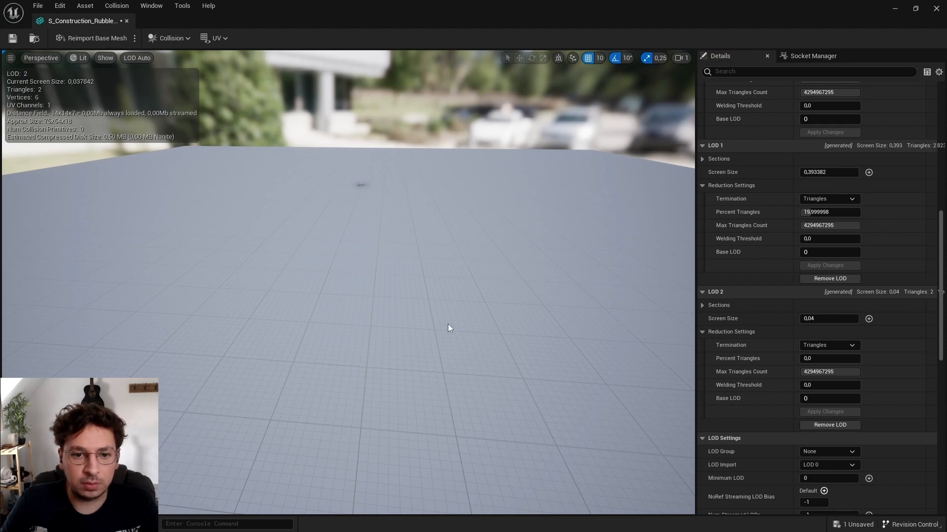
drag(448, 328, 451, 290)
right_drag(450, 328, 459, 335)
middle_drag(414, 314, 433, 360)
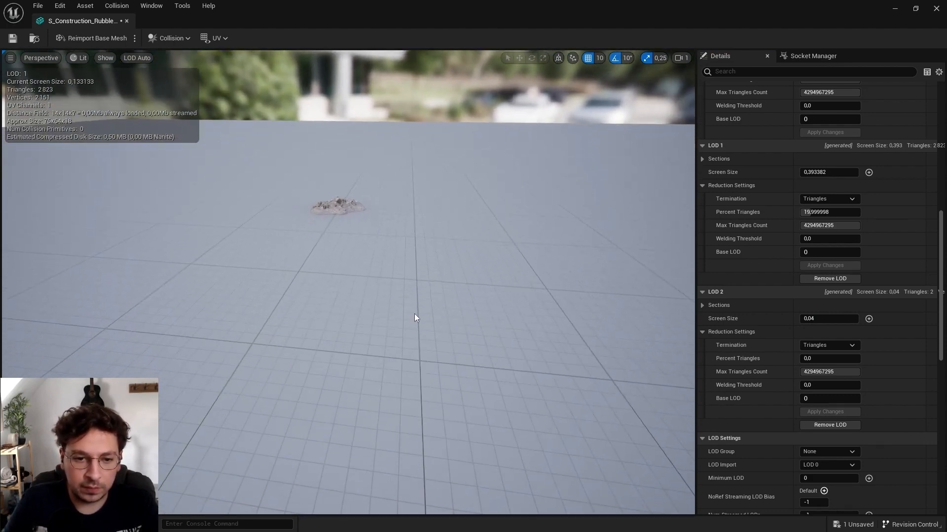
drag(414, 314, 398, 260)
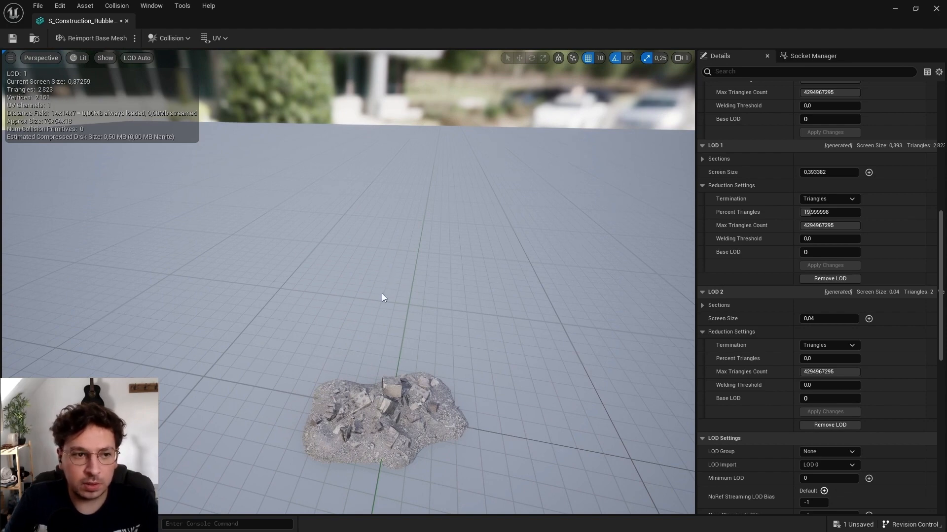
drag(369, 277, 377, 434)
mouse_move(368, 174)
mouse_down()
mouse_move(366, 190)
mouse_move(368, 174)
mouse_up()
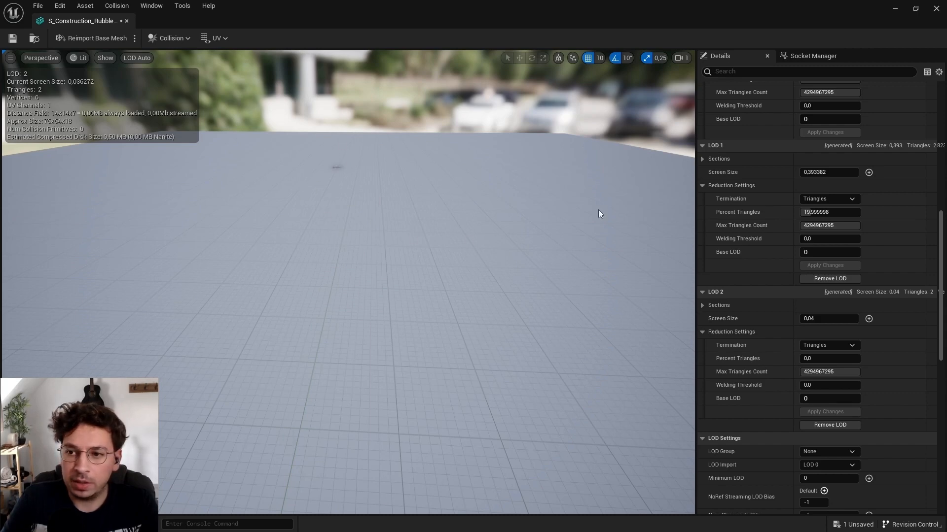
- Close the rubble mesh editor and clear the actor selection in the Building level
click(936, 9)
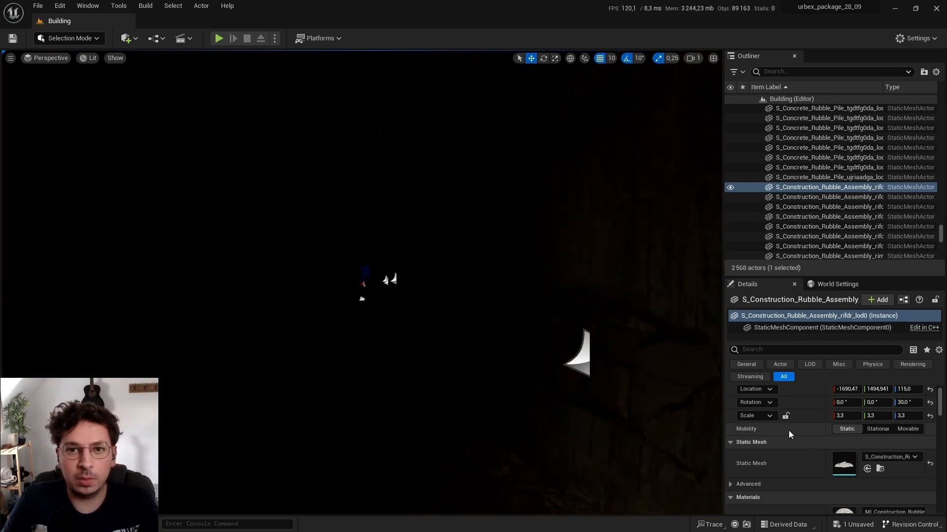
scroll(815, 448, down, 2)
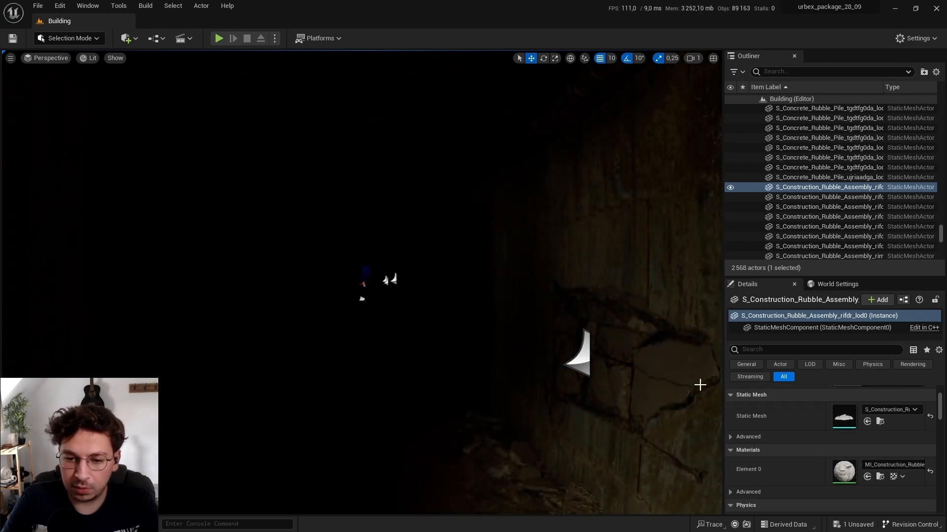
right_drag(578, 301, 577, 301)
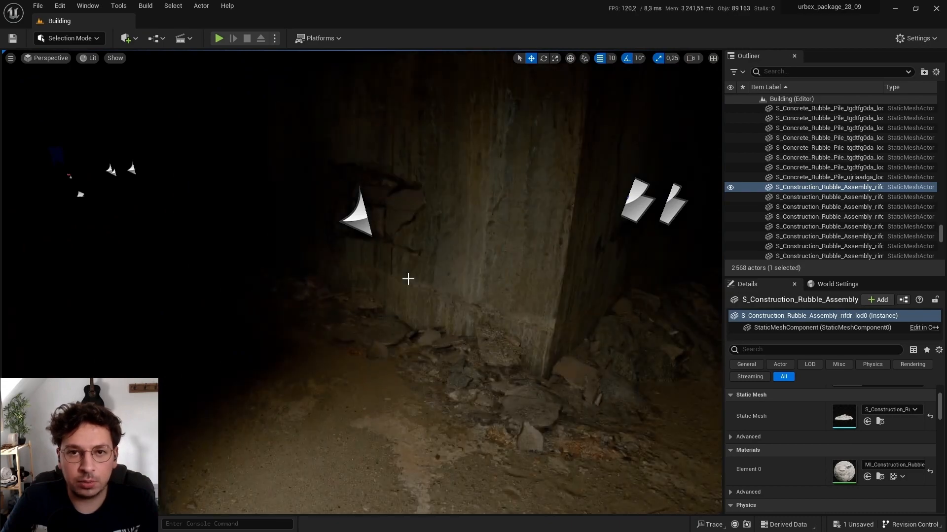
right_drag(393, 247, 375, 267)
key(Escape)
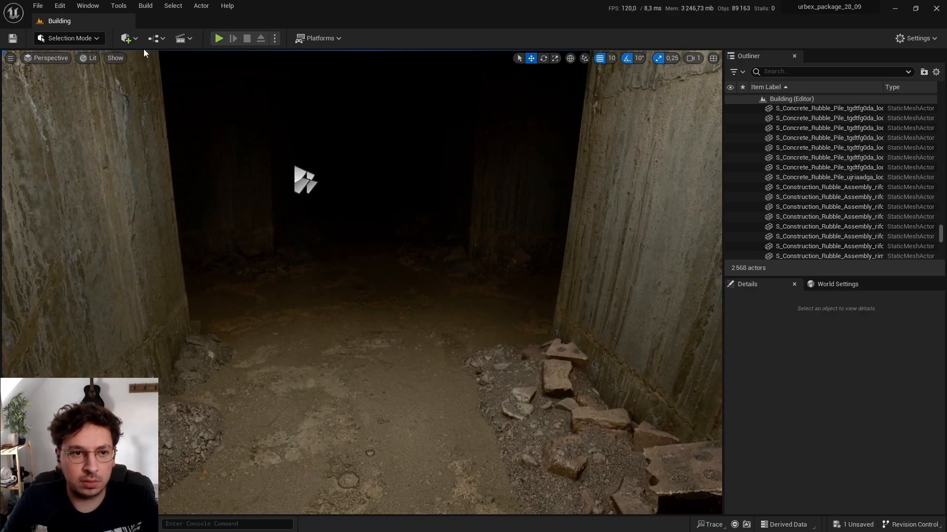
click(133, 39)
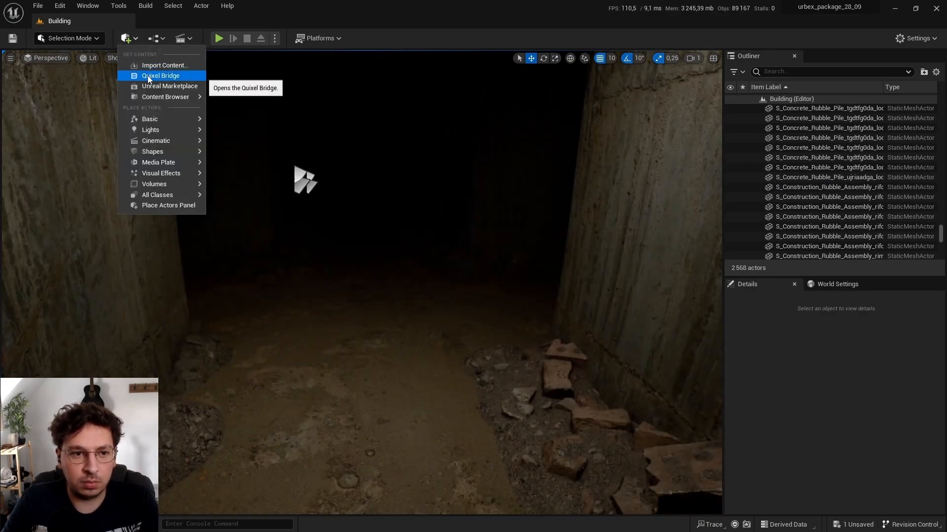
click(124, 39)
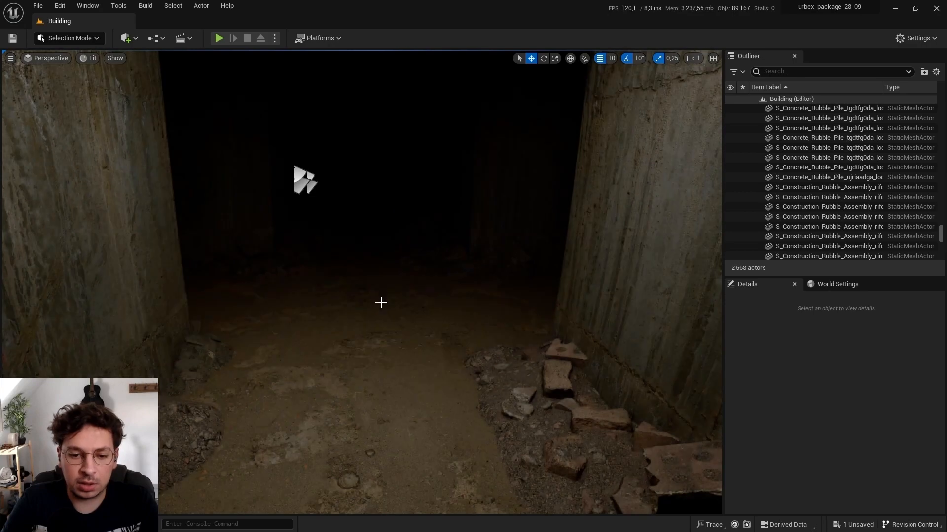
right_drag(389, 311, 389, 311)
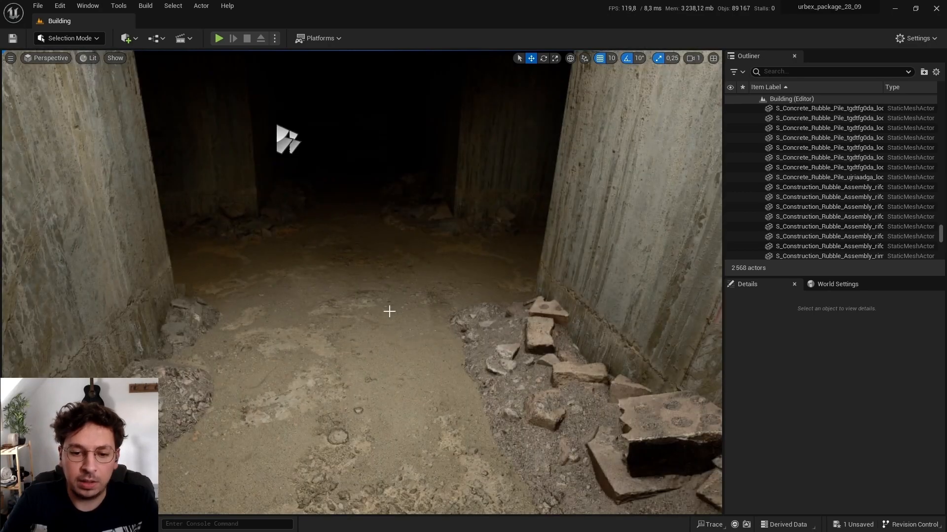
- Select the rubble assembly beside the corridor wall and examine the albedo texture used by its material instance
click(370, 293)
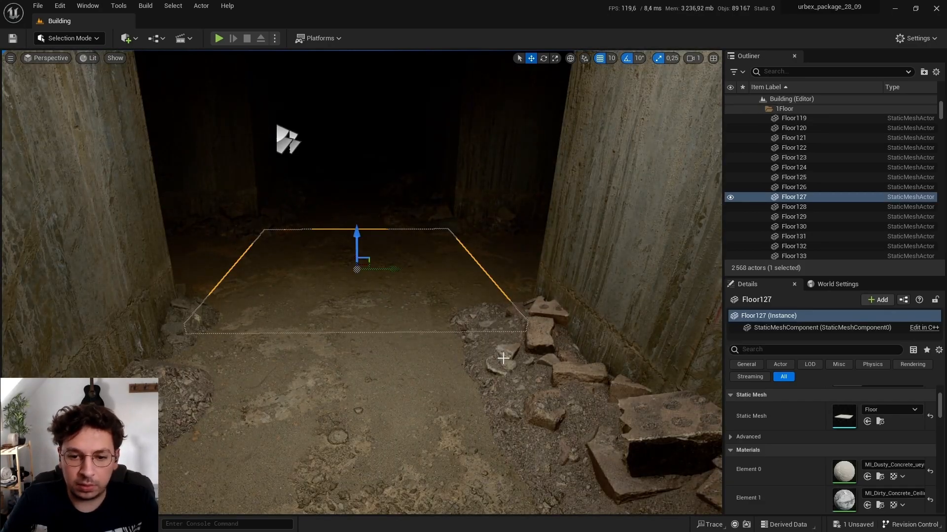
click(538, 393)
right_drag(537, 393, 538, 393)
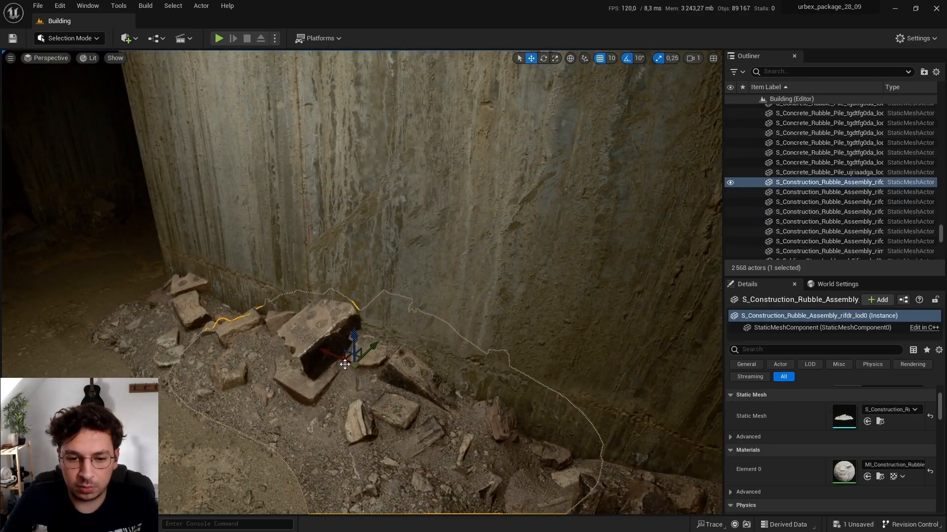
double_click(843, 472)
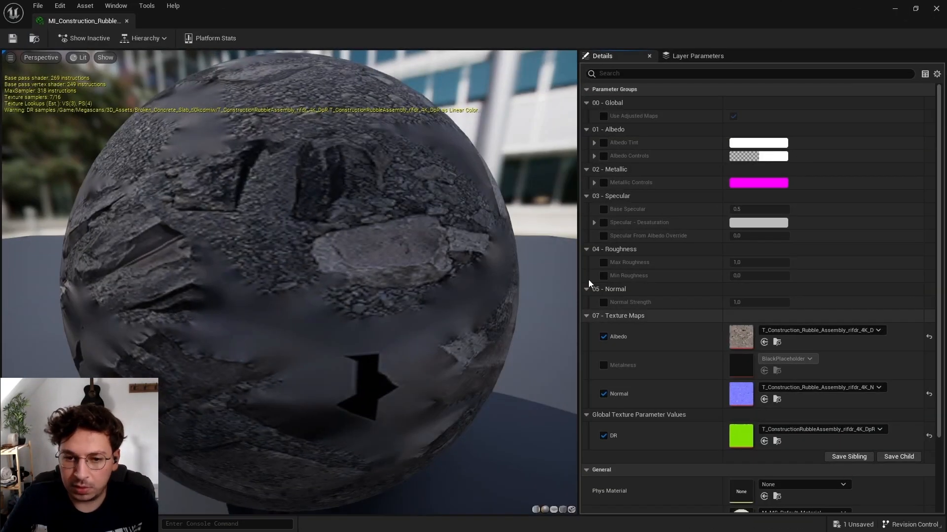
double_click(752, 339)
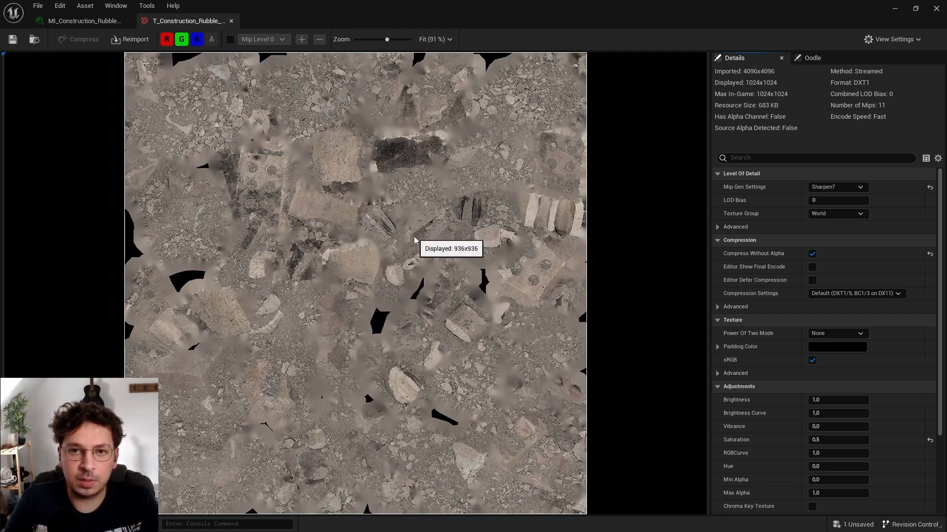
scroll(415, 241, down, 1)
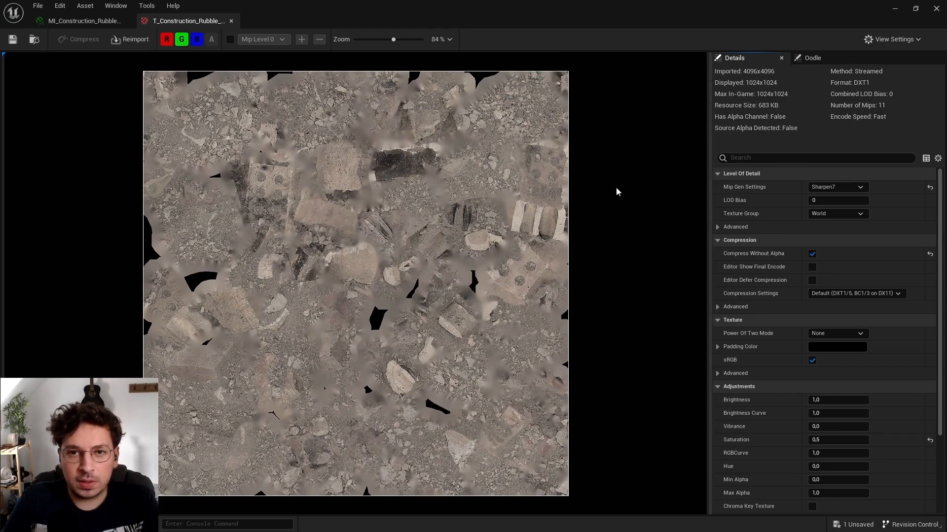
- Minimize the texture window, view the selected rubble assembly in the level and reopen its material instance
click(893, 10)
right_drag(438, 195, 360, 214)
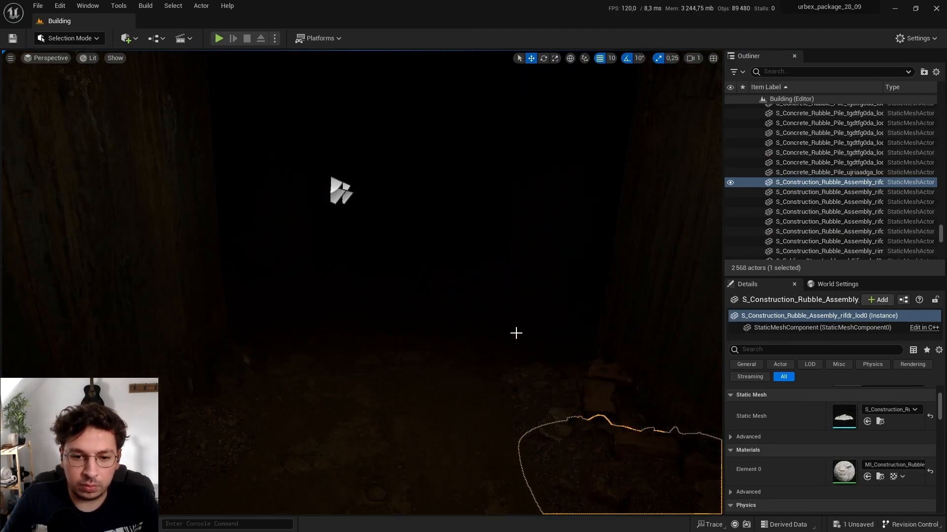
key(s)
right_drag(447, 313, 392, 324)
key(w)
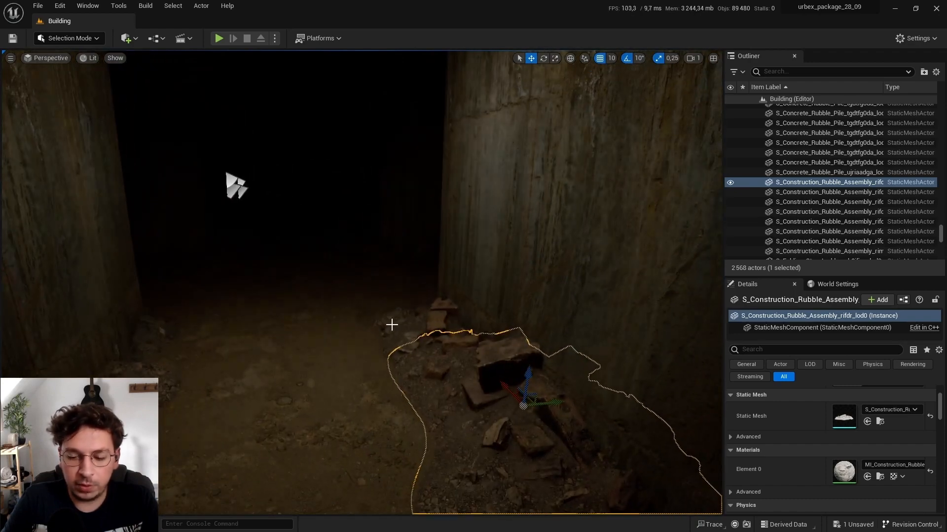
double_click(841, 473)
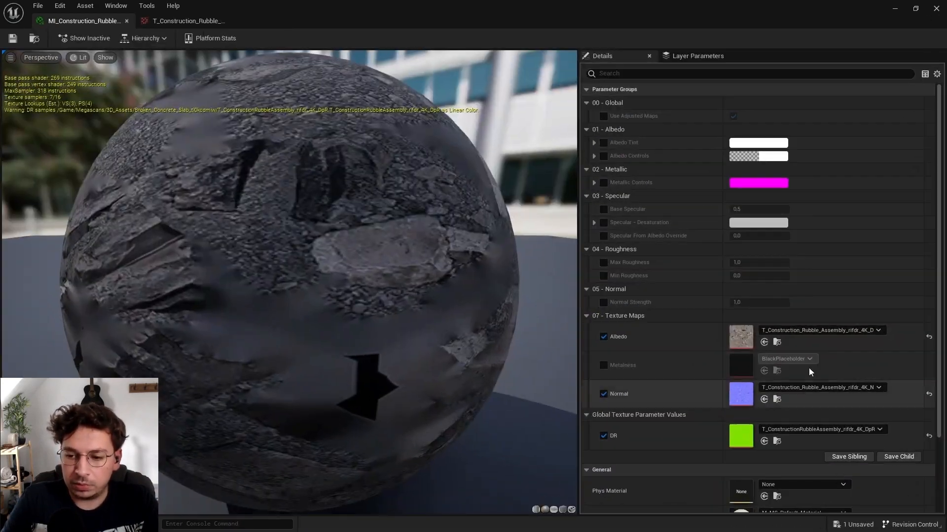
- Open the rubble's albedo texture in a window beside the level and play the level up to the flashlit rubble pile
double_click(744, 335)
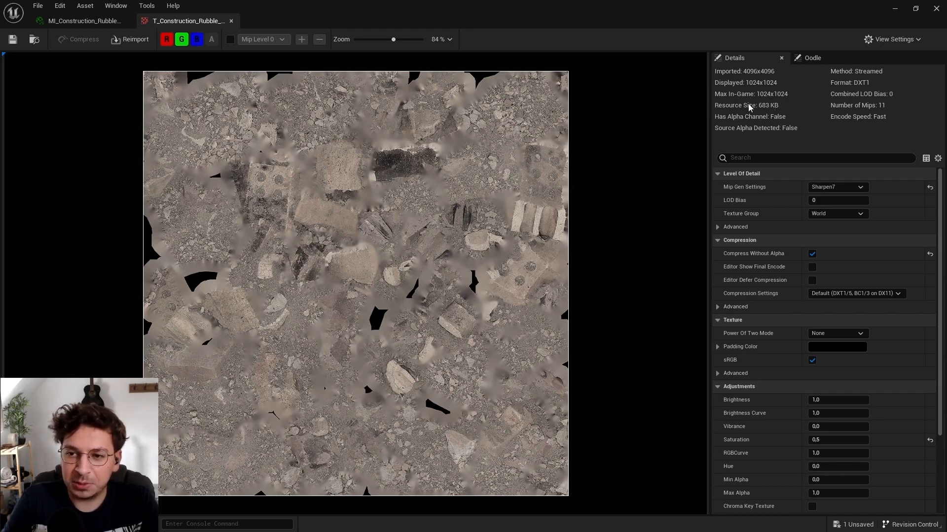
drag(830, 10, 866, 45)
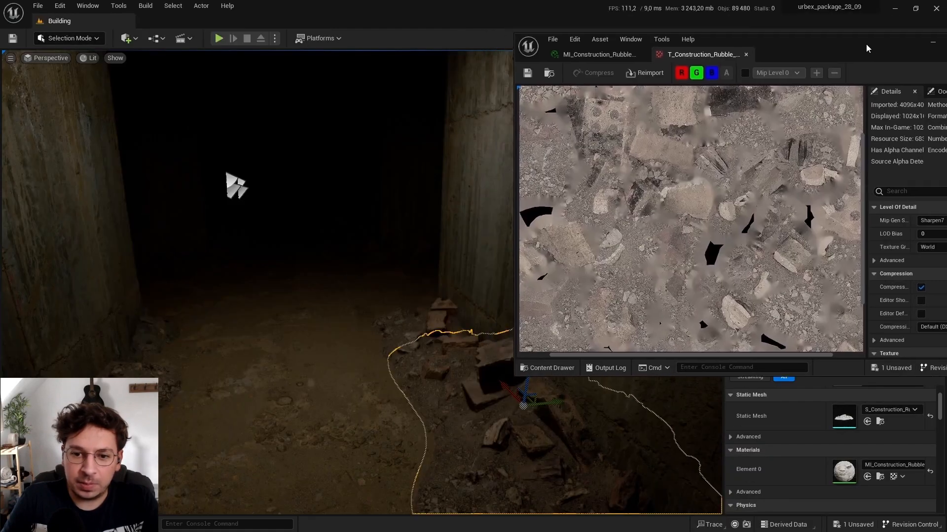
click(219, 39)
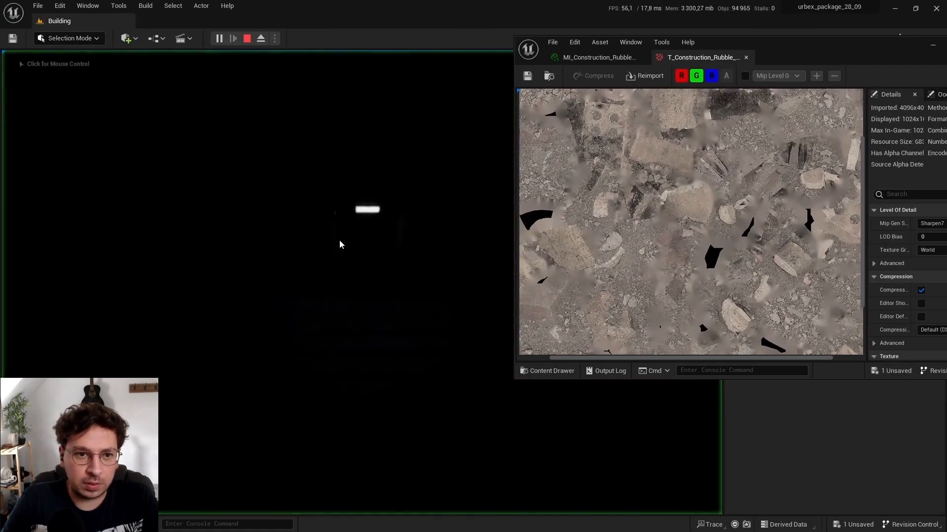
click(340, 245)
key(w)
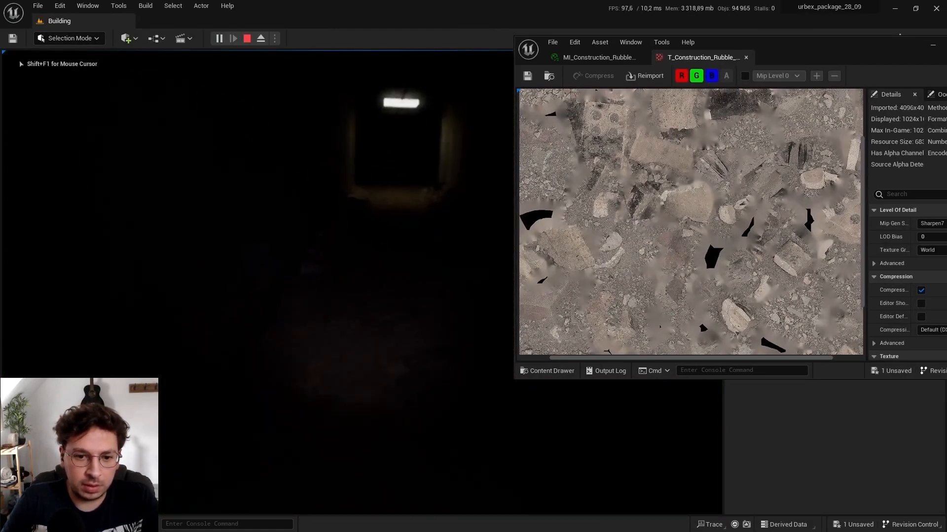
key(w)
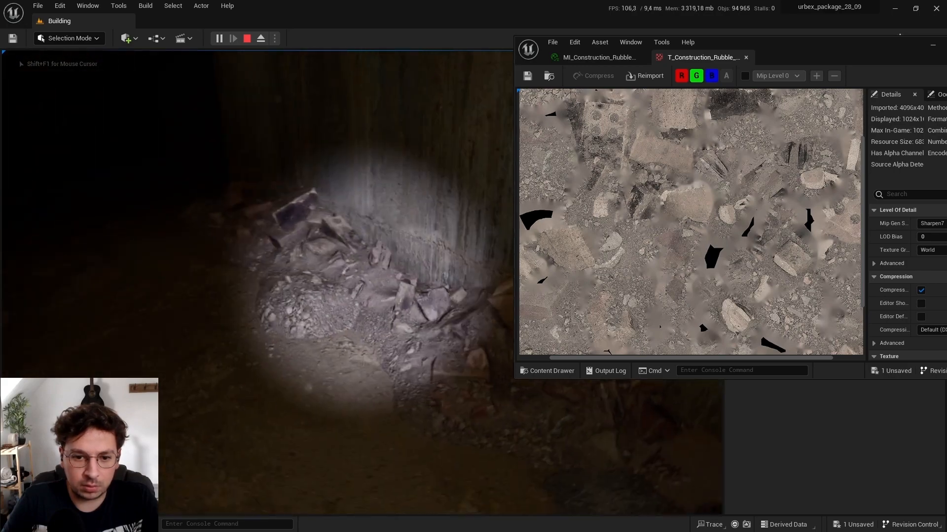
key(w)
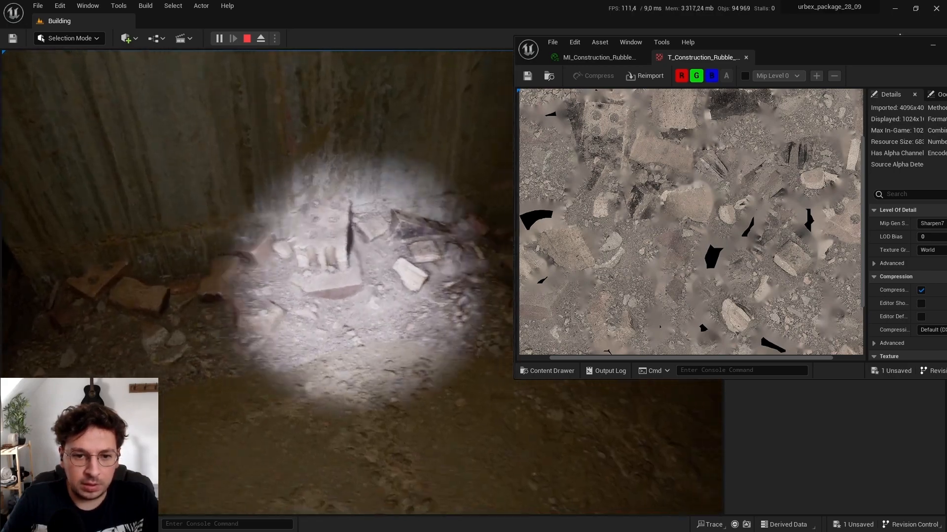
key(w)
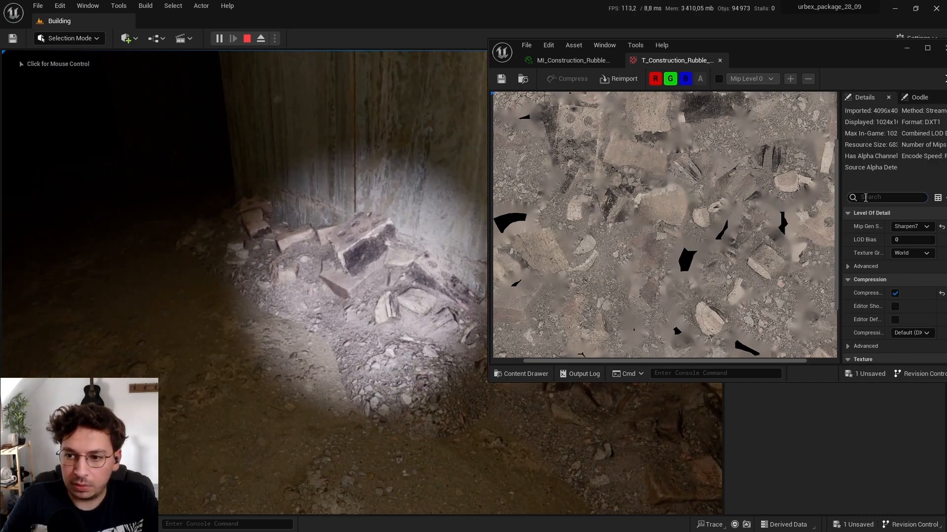
- Filter the albedo texture's properties for "max", set its Maximum Texture Size to 4096 and save the texture
click(865, 197)
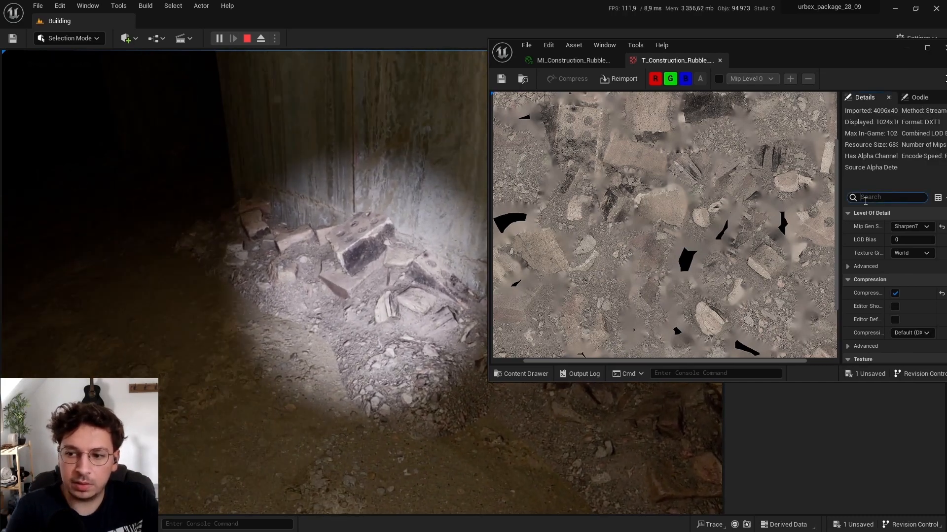
text(max)
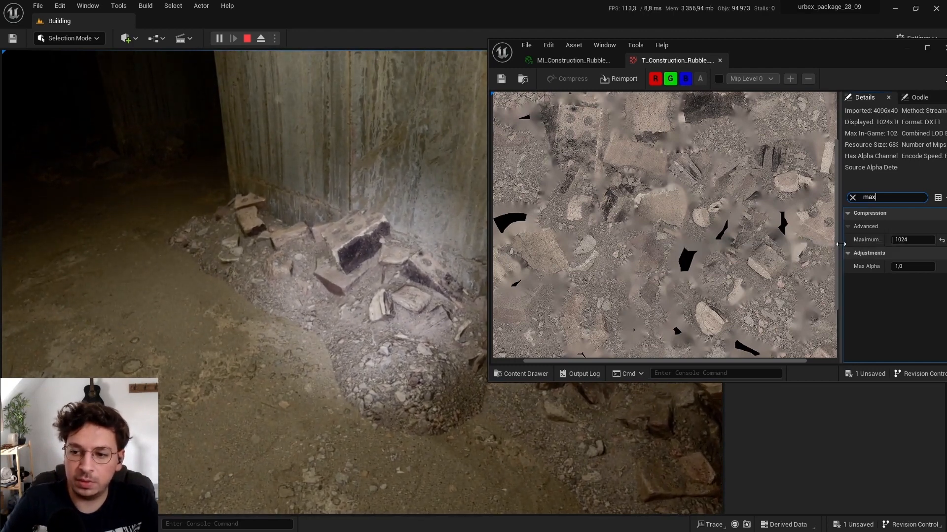
drag(840, 265, 785, 239)
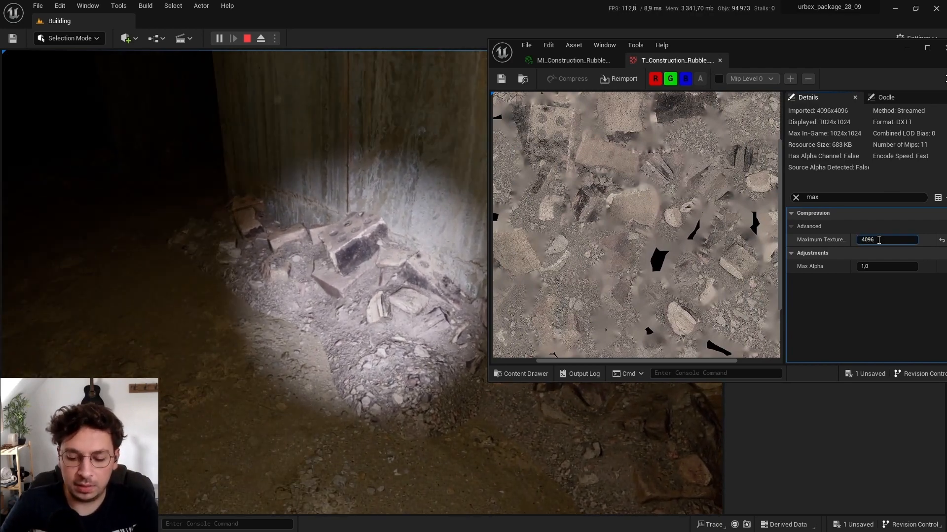
key(Return)
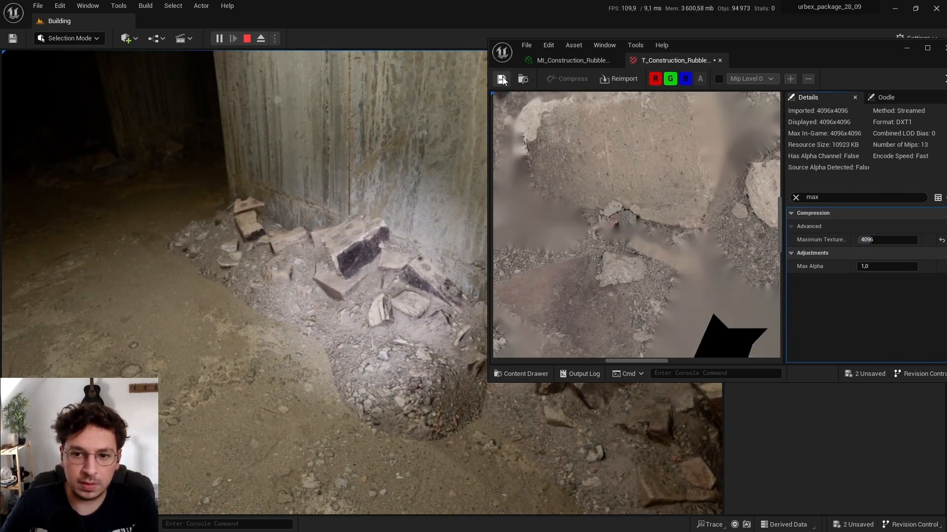
click(502, 79)
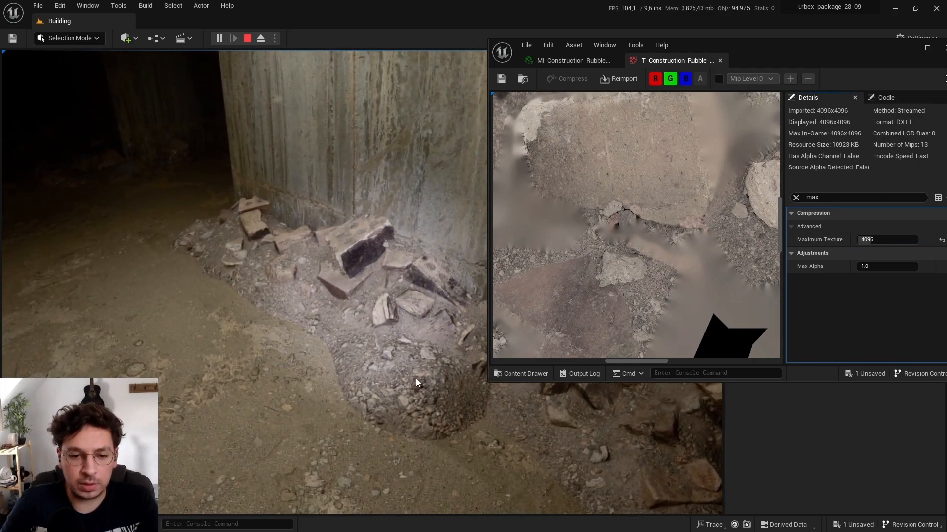
- Set the albedo texture's Maximum Texture Size to 1024 and save the texture
click(880, 240)
text(1024)
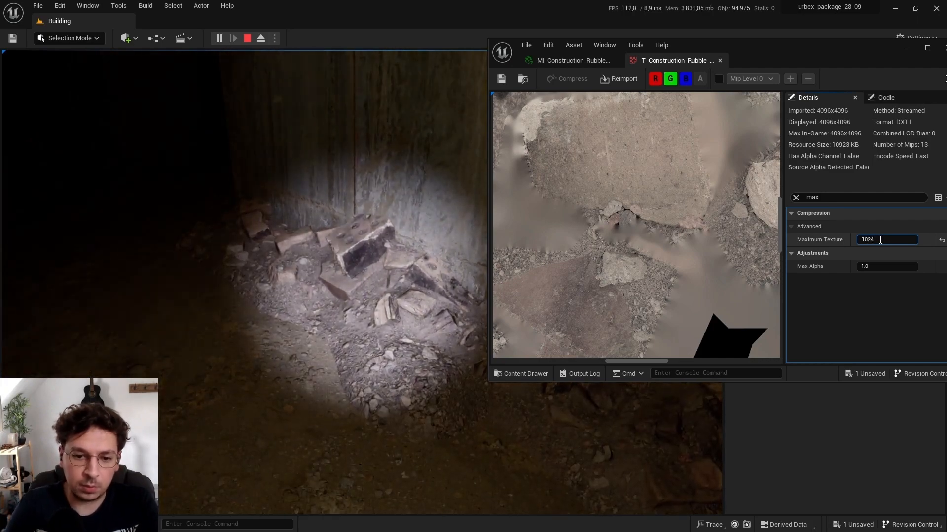
key(Return)
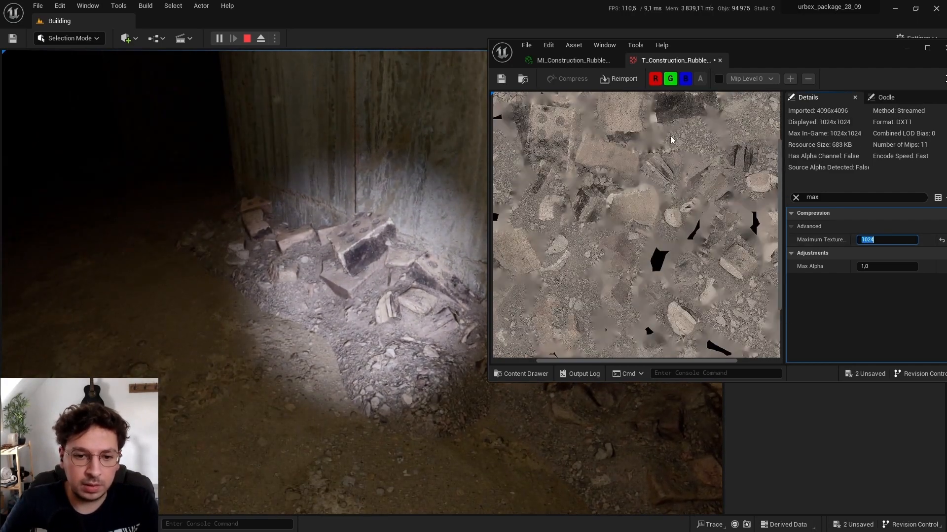
click(502, 79)
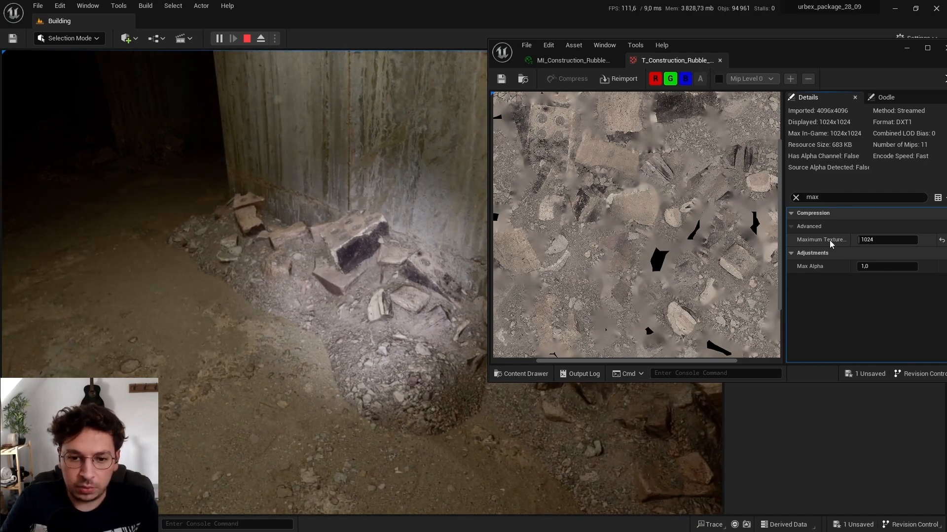
- Close the rubble's material instance and albedo texture editors, returning to the running level
click(572, 60)
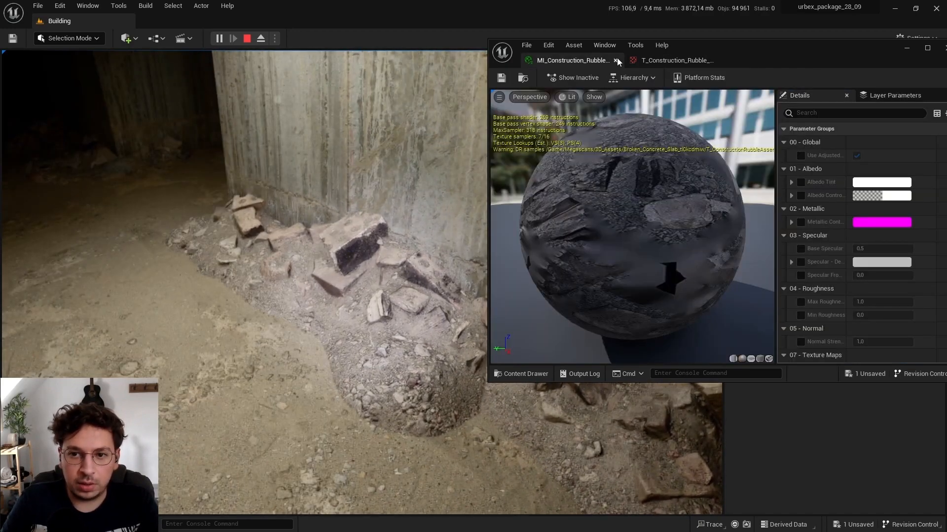
click(617, 58)
click(619, 59)
click(592, 118)
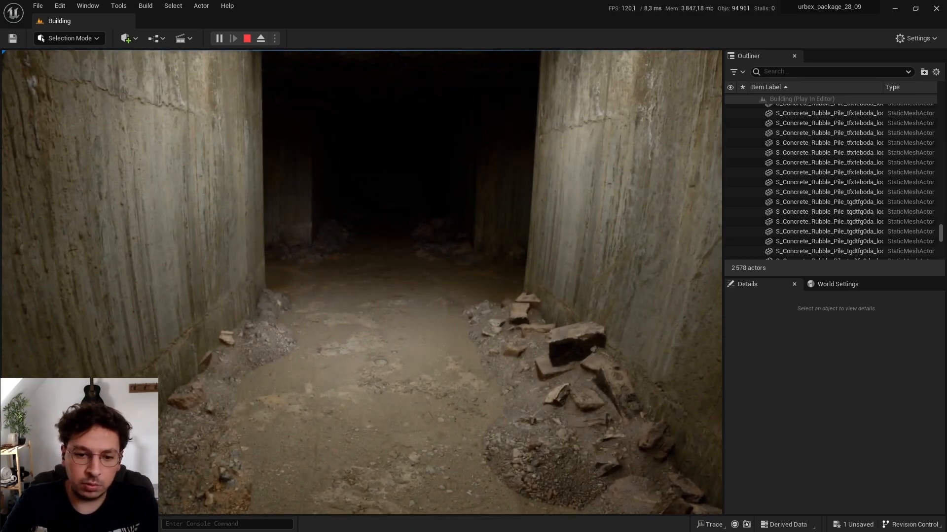
- Walk through the dark corridors to examine the rubble piles in play, end the play session and clear the actor selection
key(w)
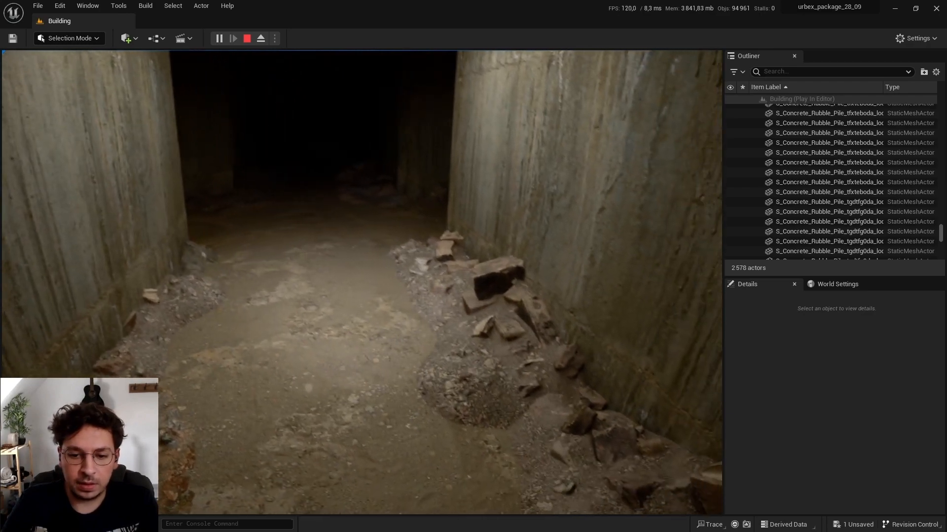
key(w)
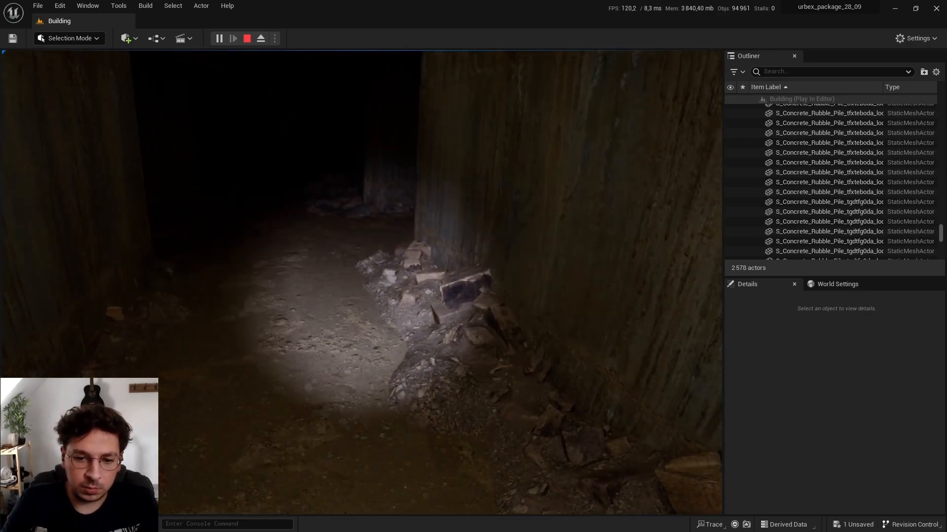
key(w)
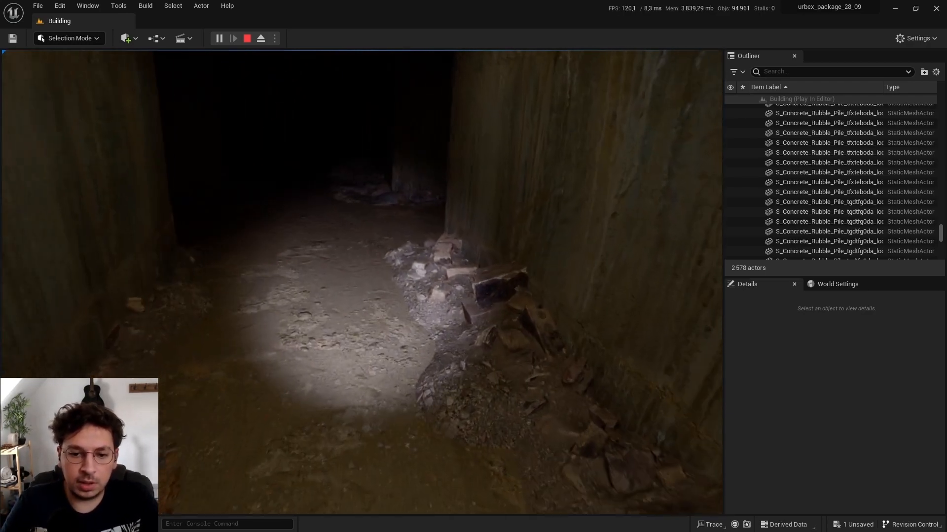
key(w)
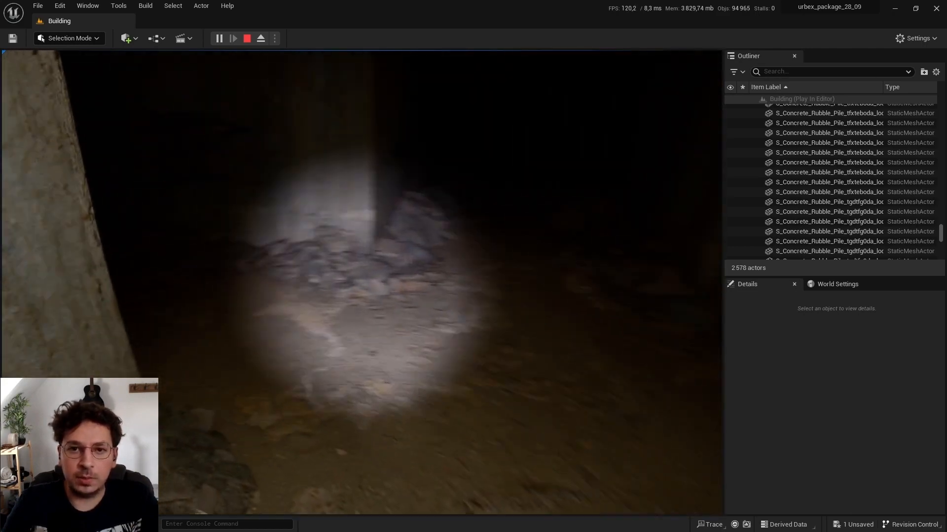
key(w)
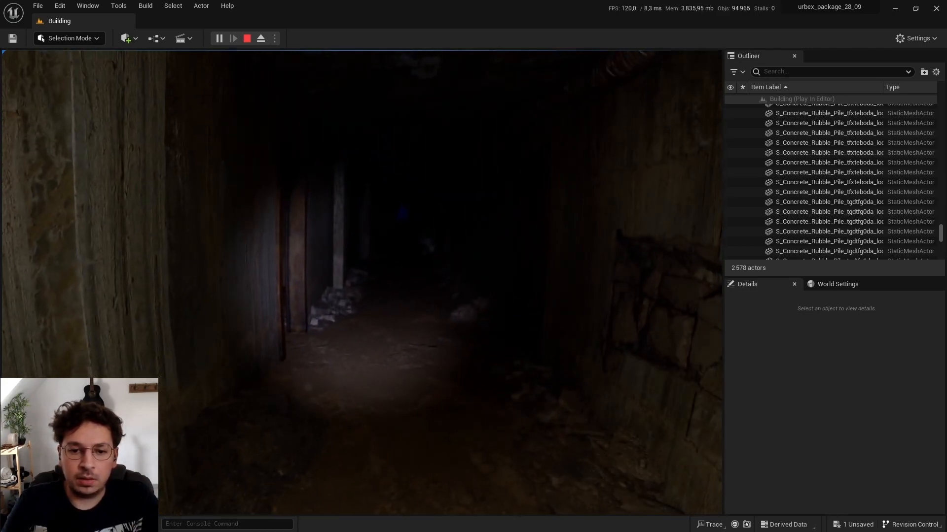
key(w)
key(w)
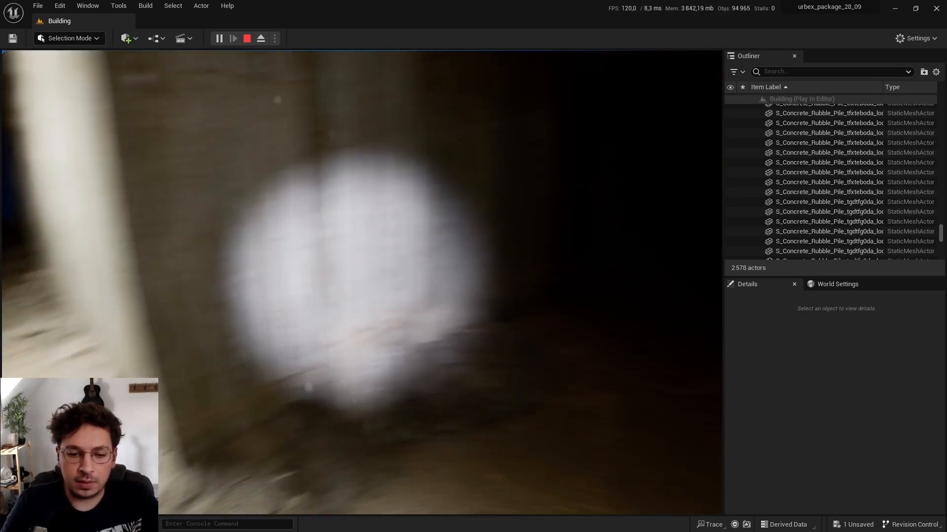
key(w)
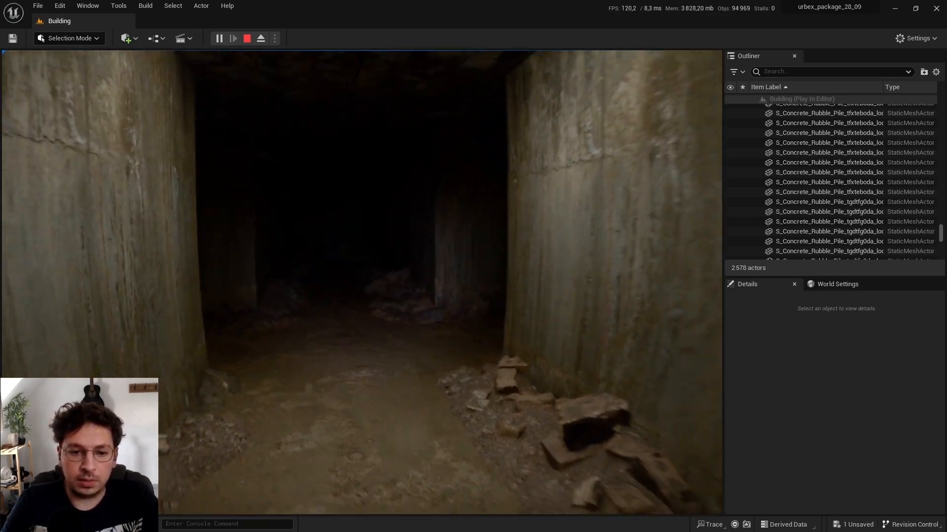
key(w)
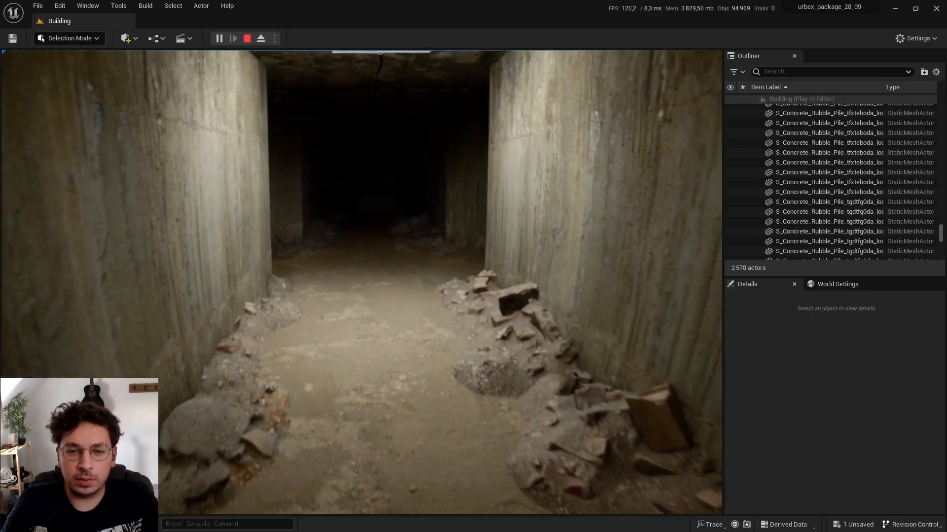
key(Escape)
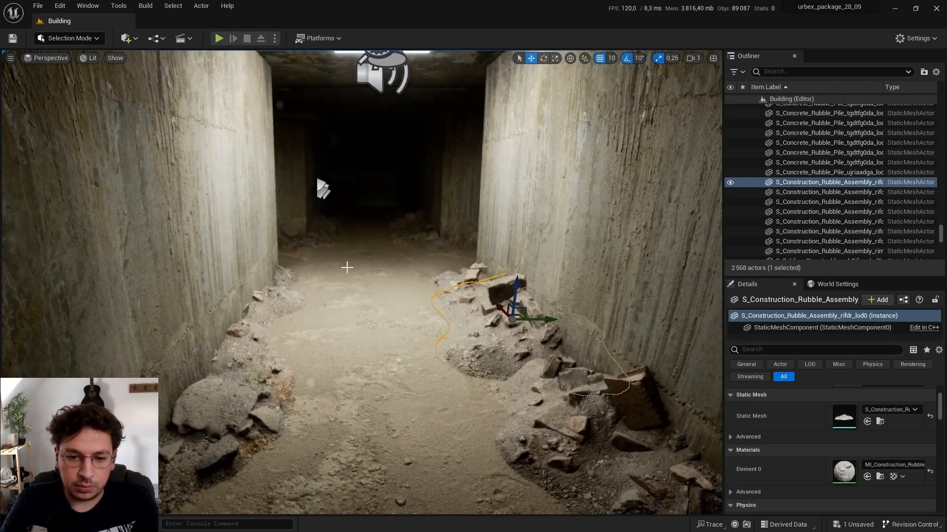
key(F11)
key(F11)
key(Escape)
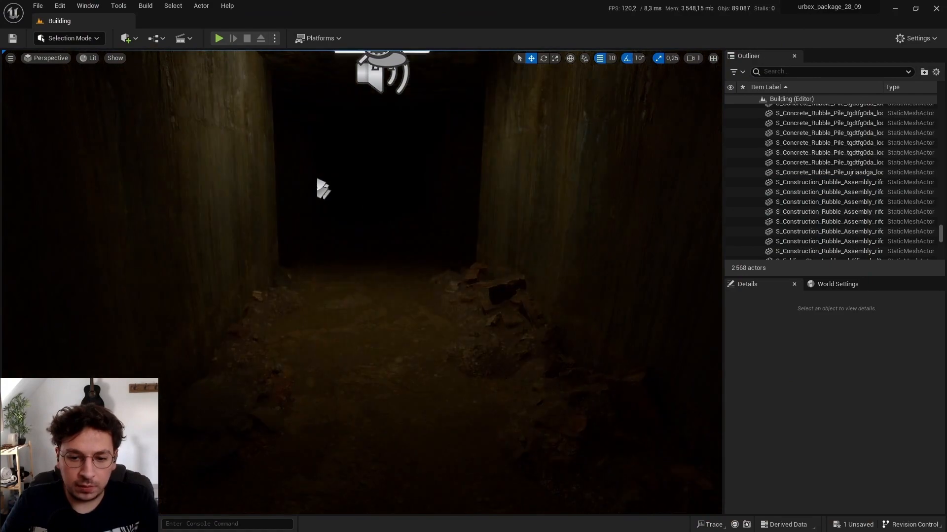
- Select the rubble assembly, locate its material instance in the project content and select its albedo, normal and DpR textures together
click(513, 328)
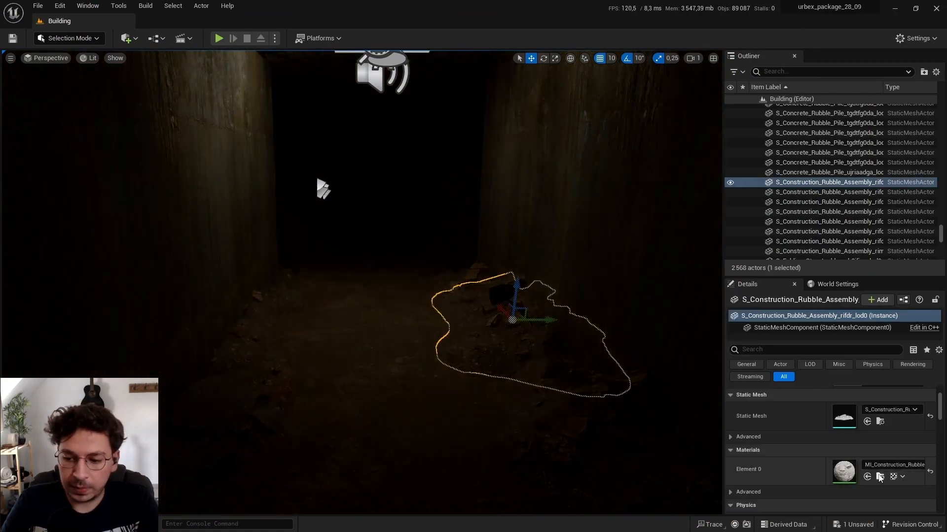
click(881, 478)
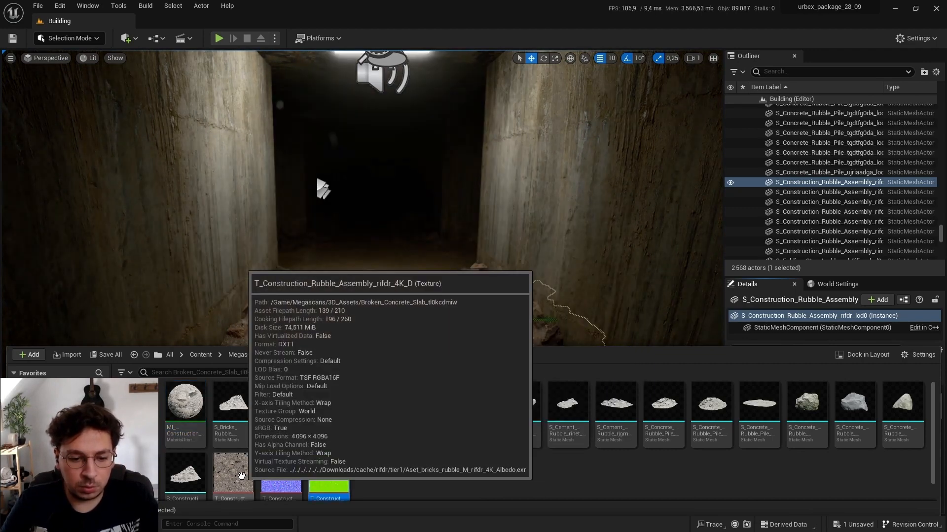
click(337, 467)
scroll(374, 473, down, 1)
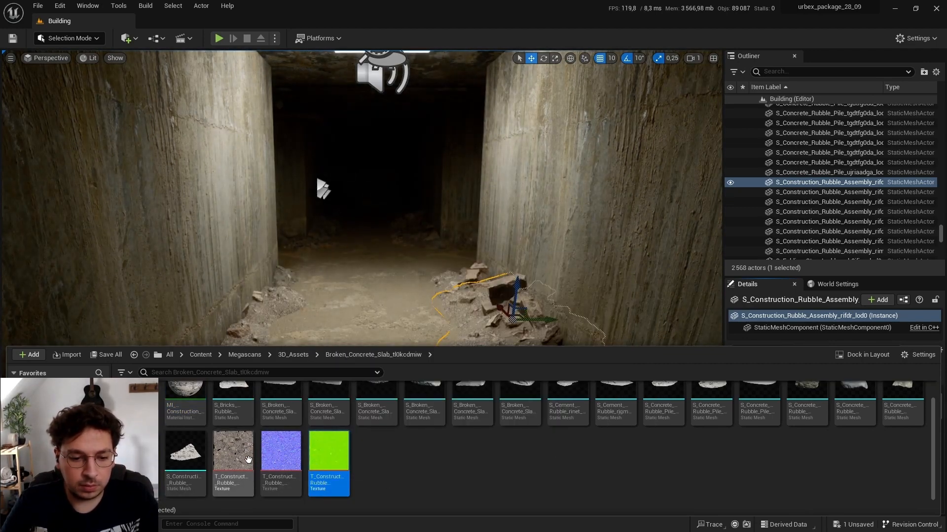
click(246, 461)
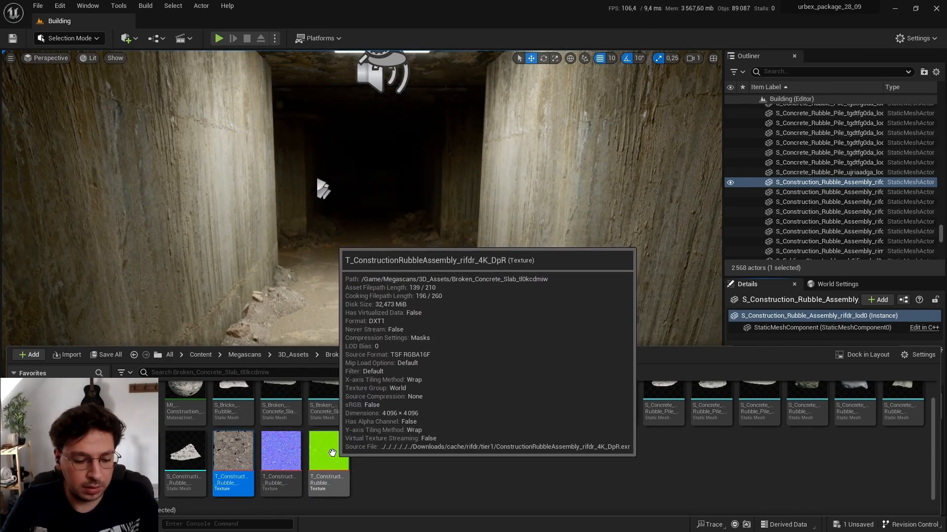
shift+click(325, 447)
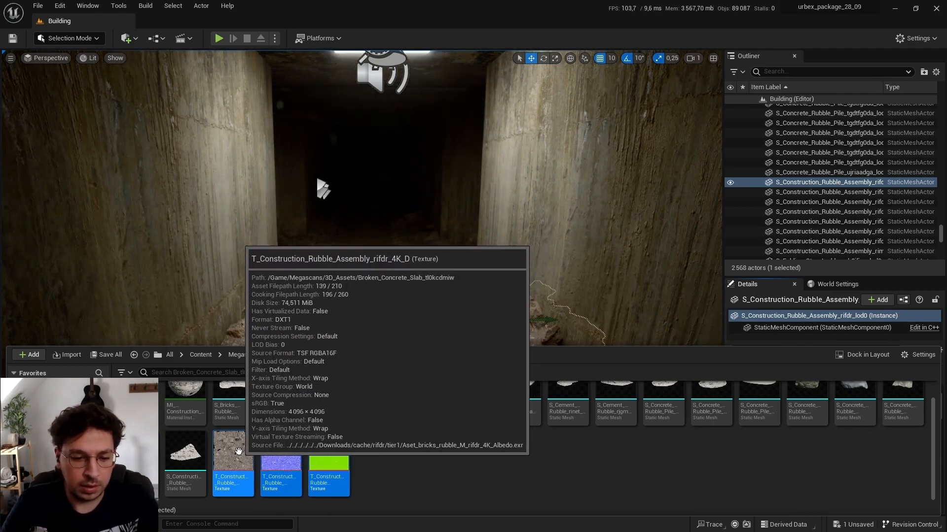
- Open the three selected rubble textures for bulk editing in the property matrix and filter their properties for "max"
right_click(242, 462)
mouse_move(294, 305)
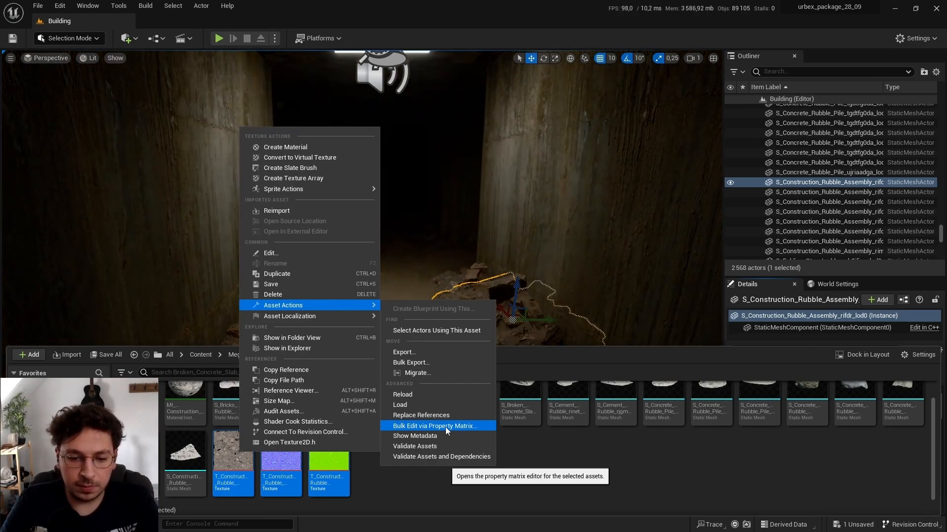
click(445, 427)
double_click(769, 57)
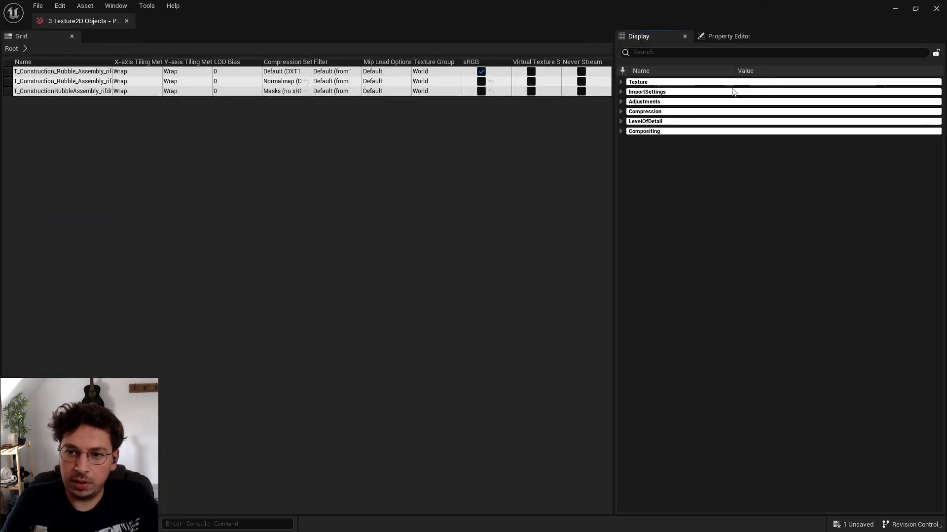
click(645, 51)
text(ma)
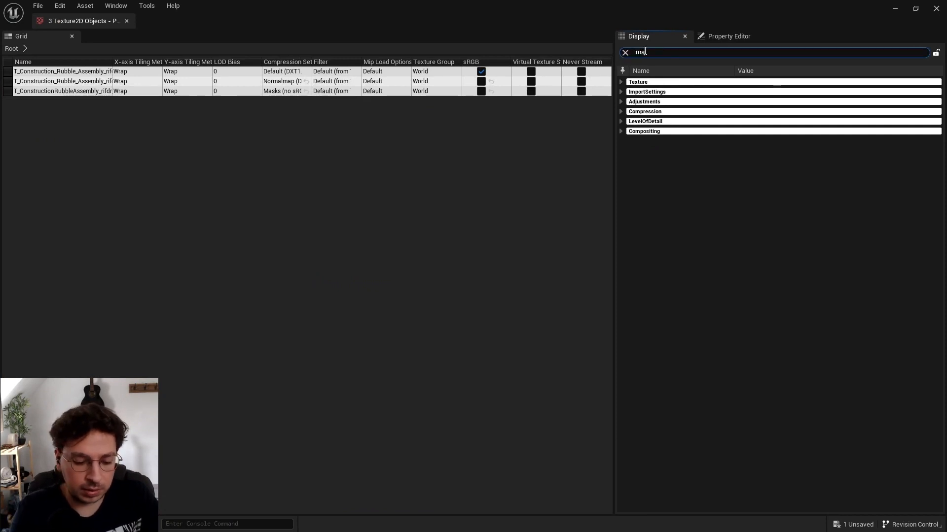
text(x)
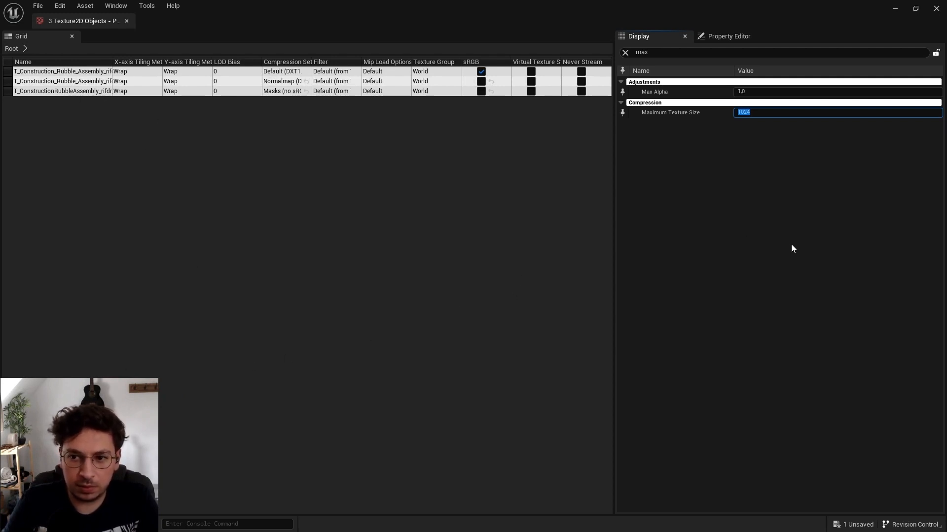
- Close the property matrix, clear the actor selection and view the corridor's rubble in the level
click(936, 8)
key(Escape)
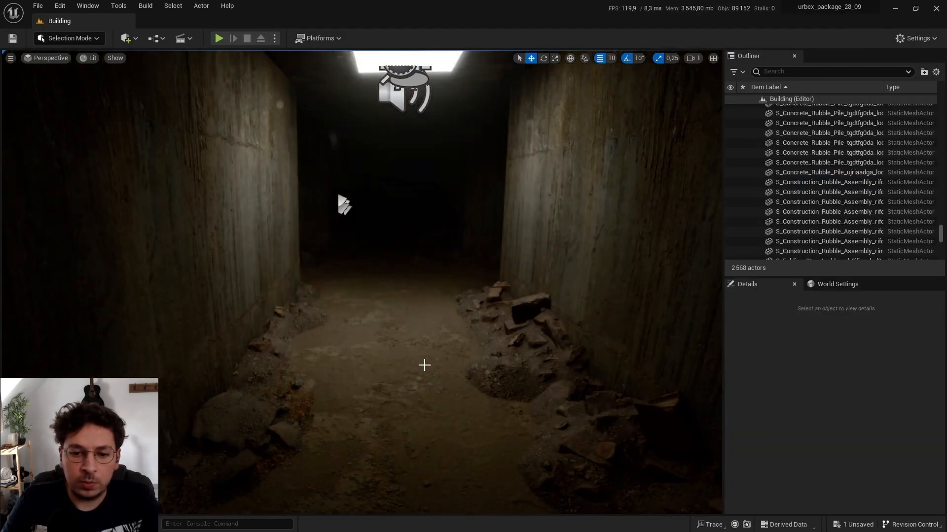
key(w)
right_drag(425, 365, 423, 362)
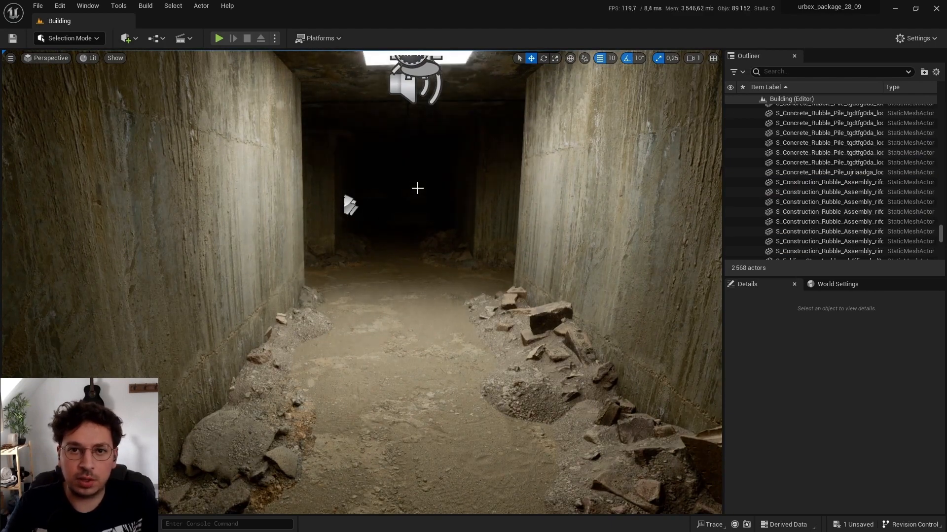